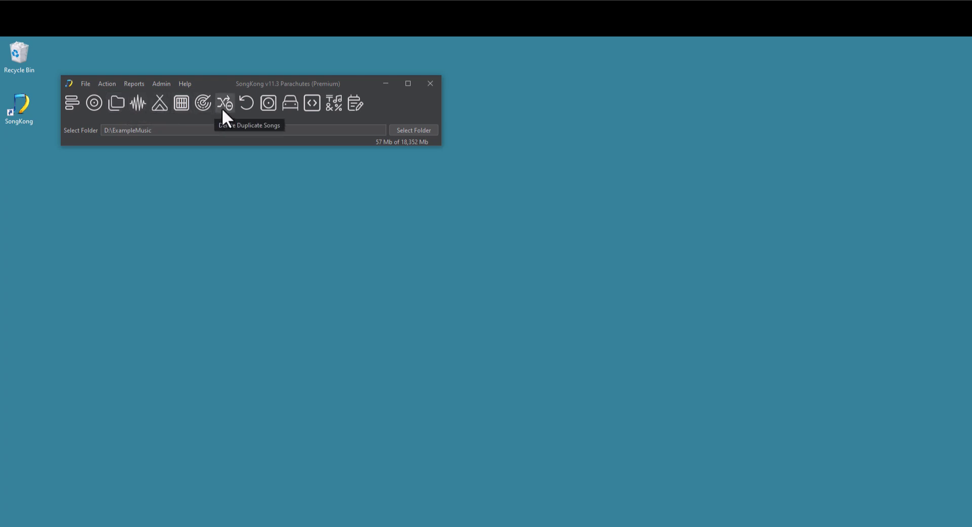
Start remote mode to show SongKong's web UI at localhost:4567, then open and close Tasks.
{"action": "left_click", "coordinate": [87, 83]}
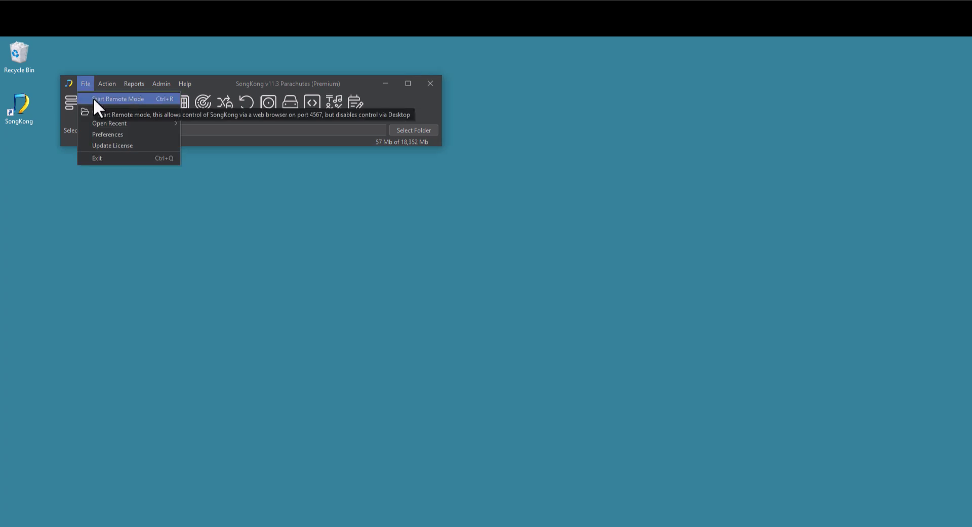
{"action": "key", "text": "Escape"}
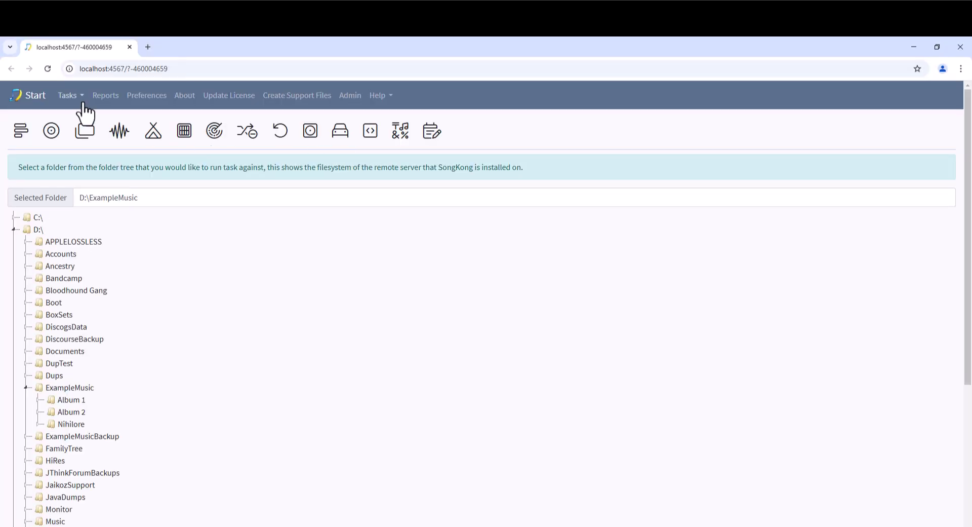
{"action": "left_click", "coordinate": [82, 102]}
{"action": "left_click", "coordinate": [82, 103]}
Close the browser and stop remote mode to return to desktop control.
{"action": "left_click", "coordinate": [961, 47]}
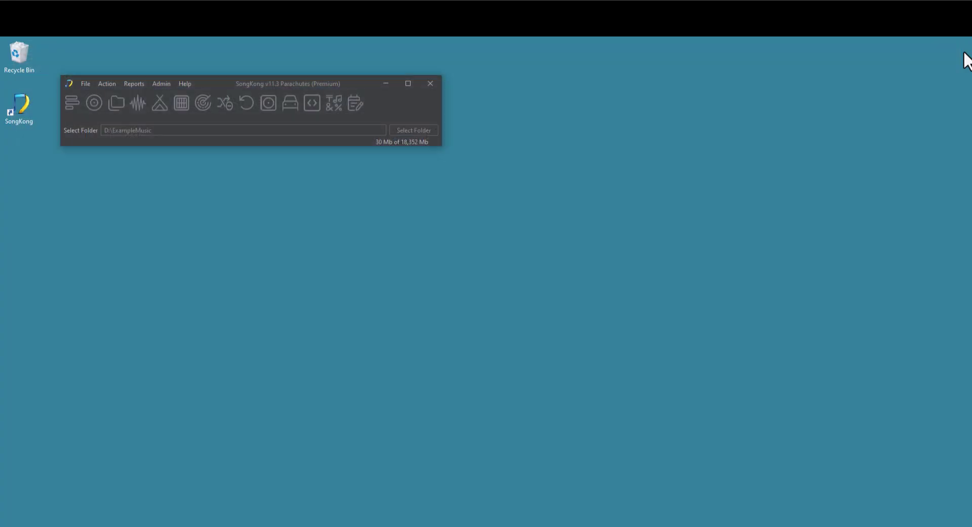
{"action": "left_click", "coordinate": [86, 87]}
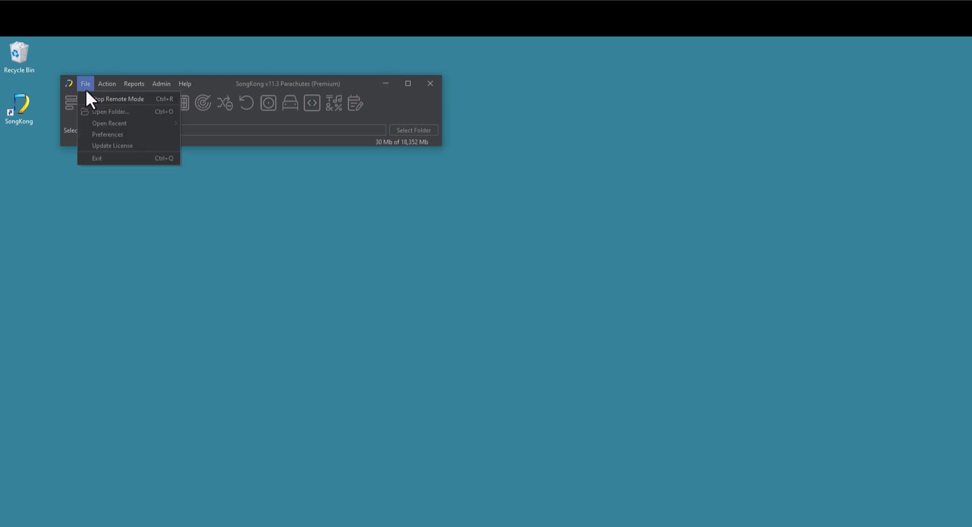
{"action": "left_click", "coordinate": [94, 99]}
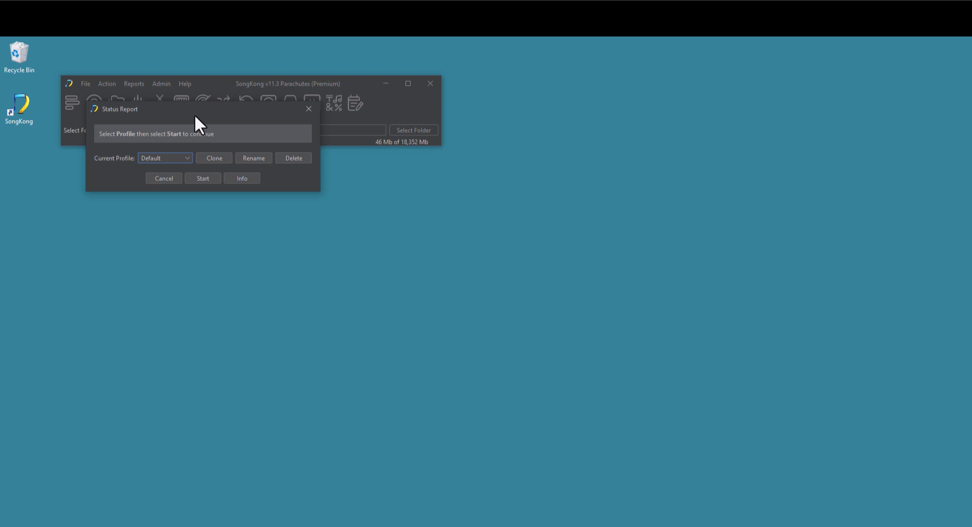
Run the Status Report on D:\ExampleMusic with the Default profile.
{"action": "left_click", "coordinate": [170, 157]}
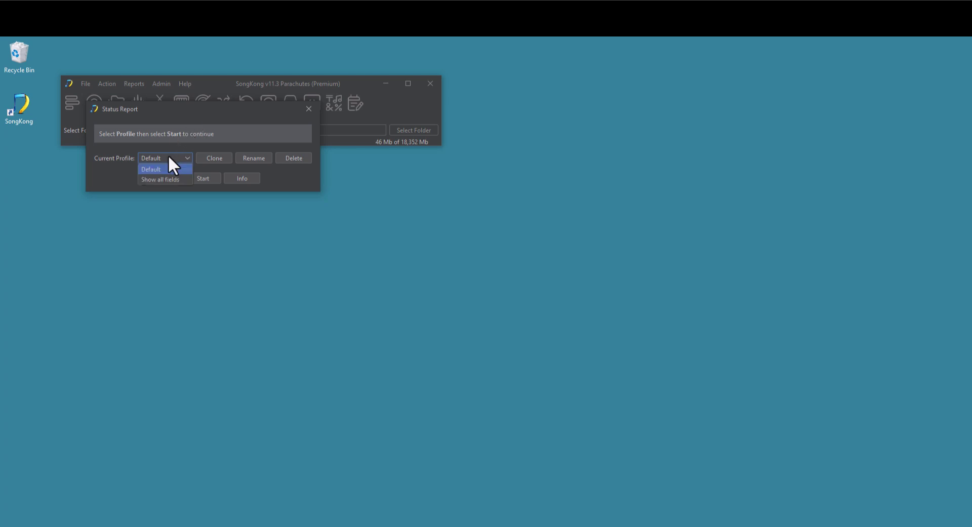
{"action": "left_click", "coordinate": [170, 157]}
{"action": "left_click", "coordinate": [208, 177]}
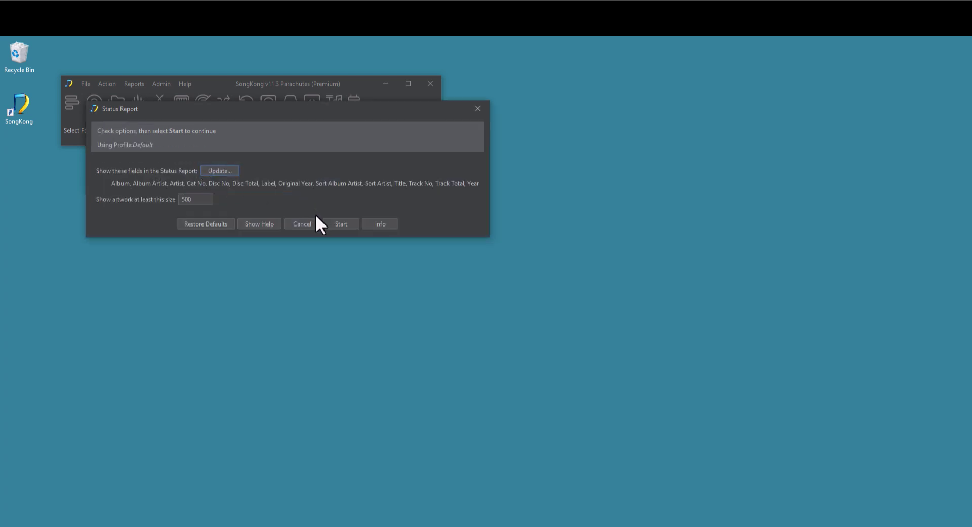
{"action": "left_click", "coordinate": [342, 224]}
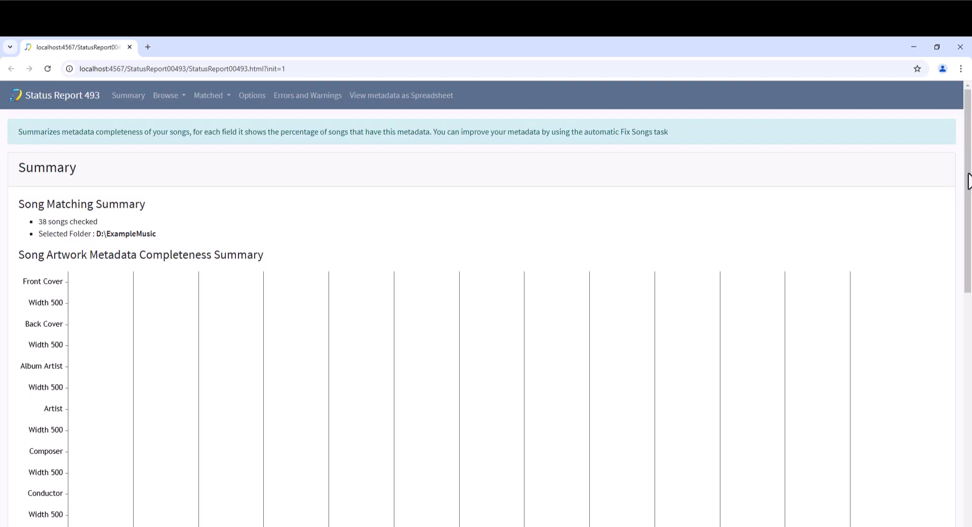
Browse the report by folder and play Album 1's Track 01.flac from its song details.
{"action": "left_click_drag", "start_coordinate": [969, 179], "coordinate": [373, 133]}
{"action": "left_click", "coordinate": [185, 107]}
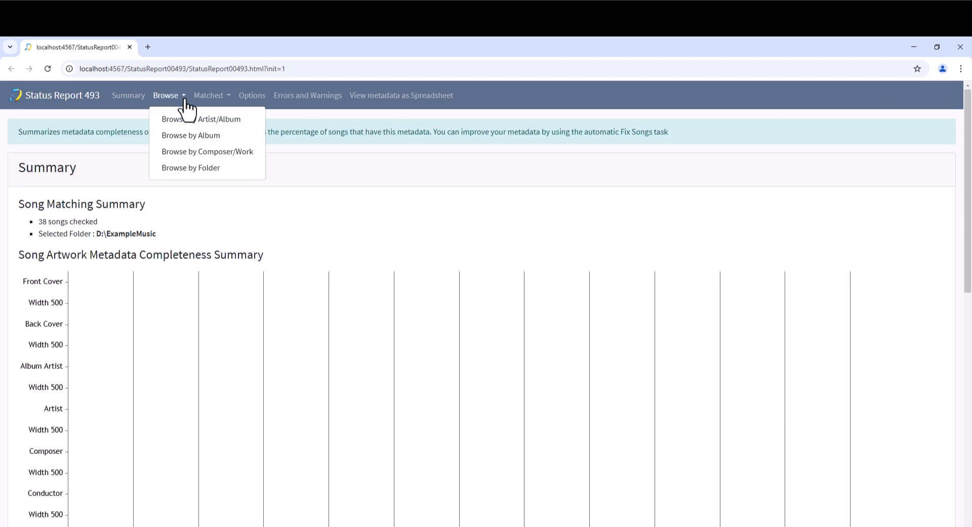
{"action": "left_click", "coordinate": [186, 169]}
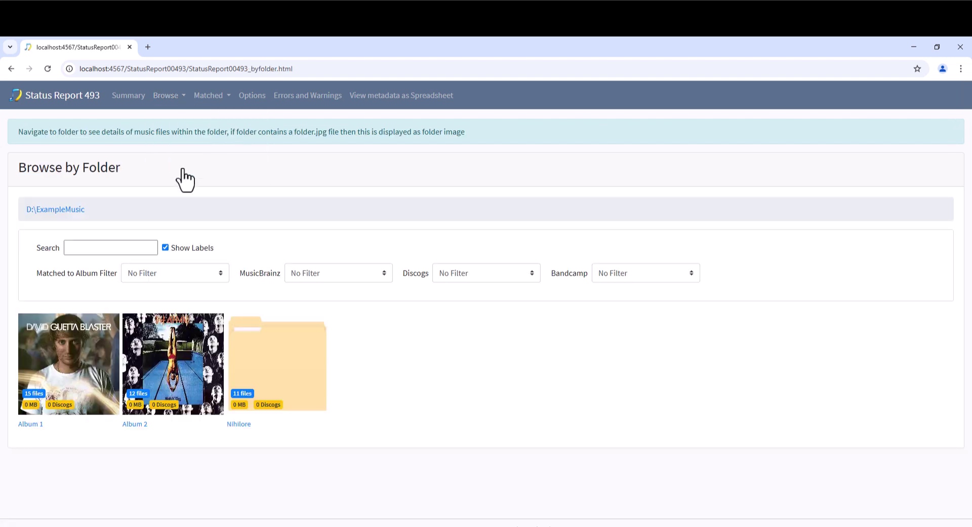
{"action": "left_click", "coordinate": [59, 359]}
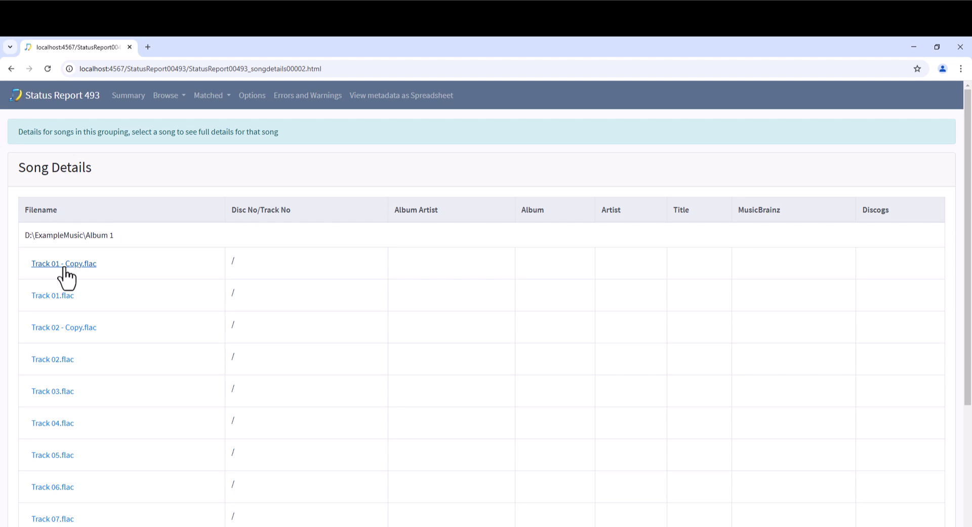
{"action": "left_click", "coordinate": [56, 298]}
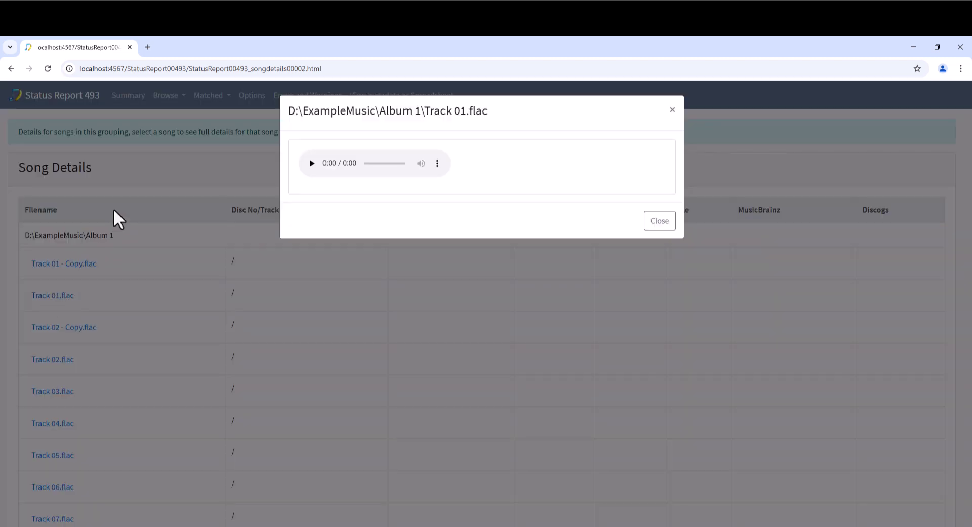
{"action": "left_click", "coordinate": [128, 183]}
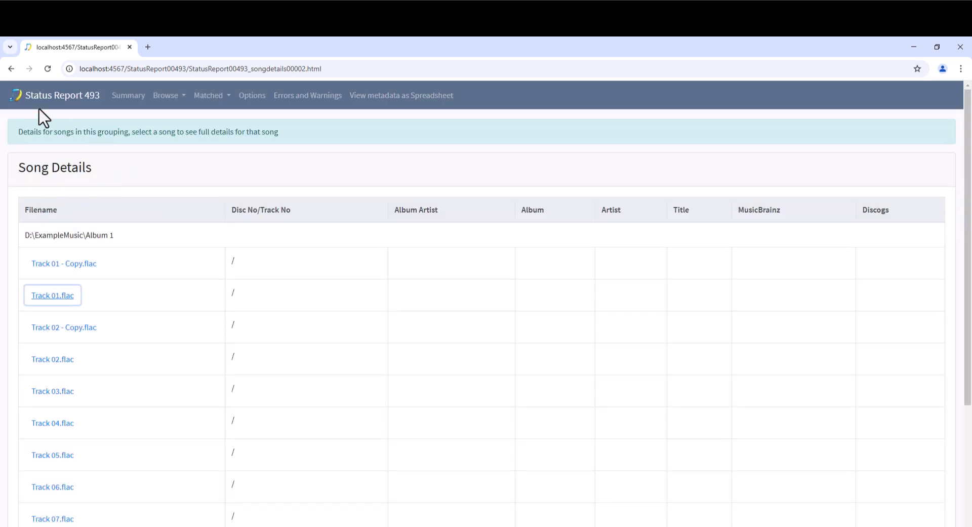
{"action": "left_click", "coordinate": [11, 68]}
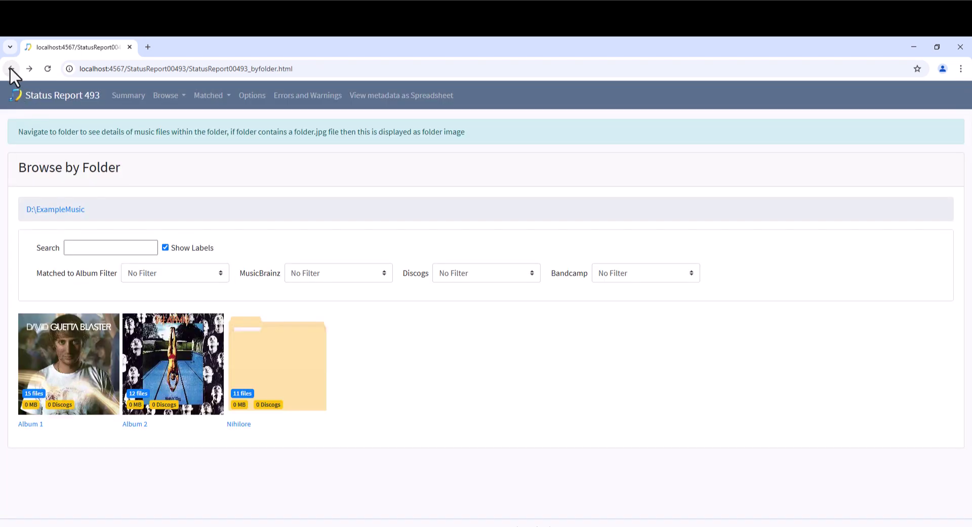
Play Album 2's Track 01.flac from its song details.
{"action": "left_click", "coordinate": [195, 365]}
{"action": "left_click", "coordinate": [57, 264]}
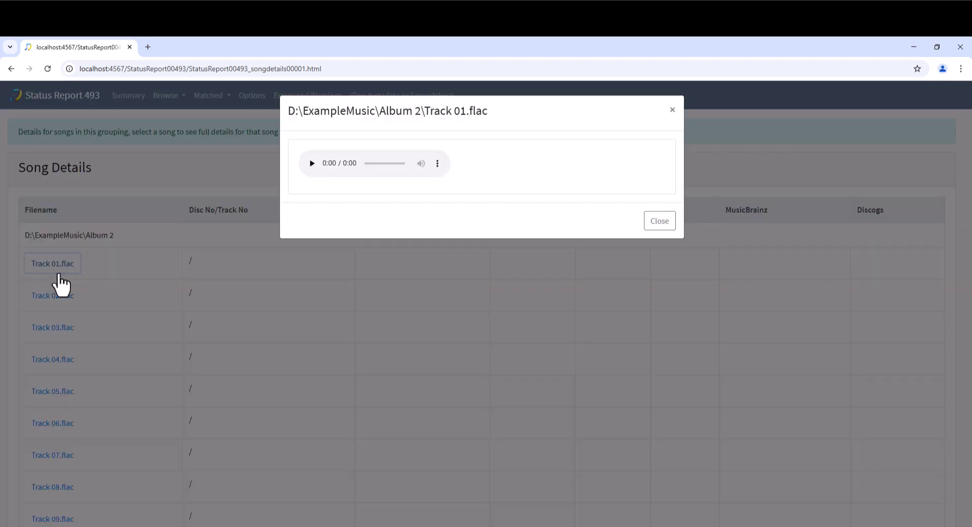
{"action": "left_click", "coordinate": [164, 160]}
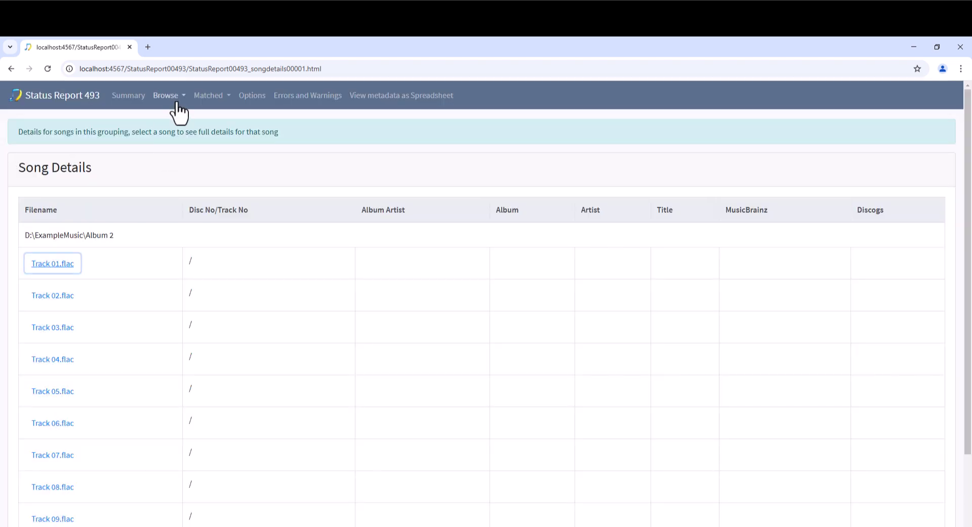
Open Nihilore's Vile Maxim song details and download StatusReport00493_spreadsheet.xlsx.
{"action": "left_click", "coordinate": [169, 96]}
{"action": "left_click", "coordinate": [206, 169]}
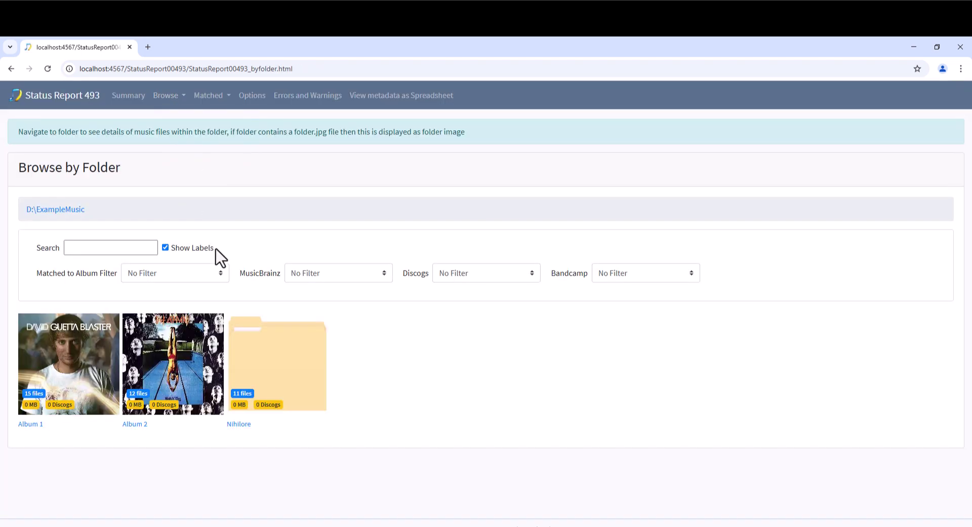
{"action": "left_click", "coordinate": [269, 362]}
{"action": "left_click", "coordinate": [65, 336]}
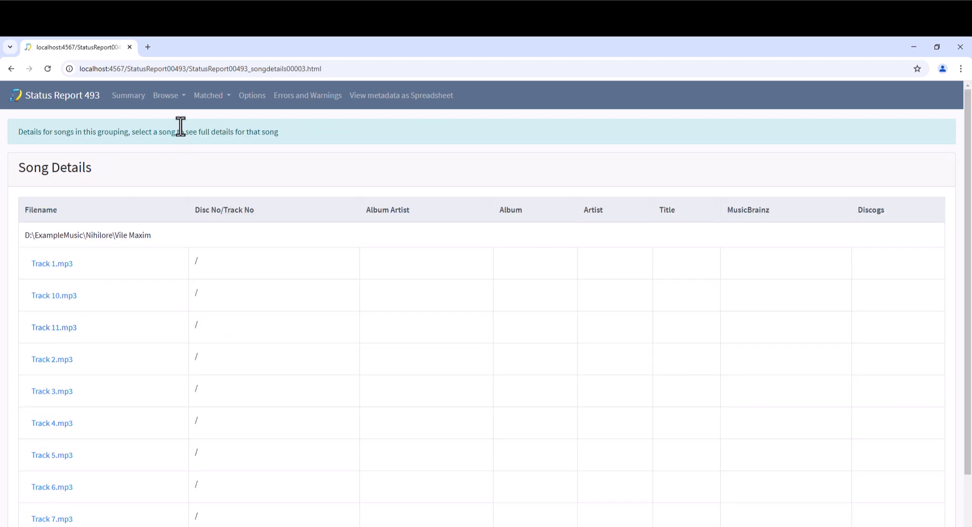
{"action": "left_click", "coordinate": [394, 97]}
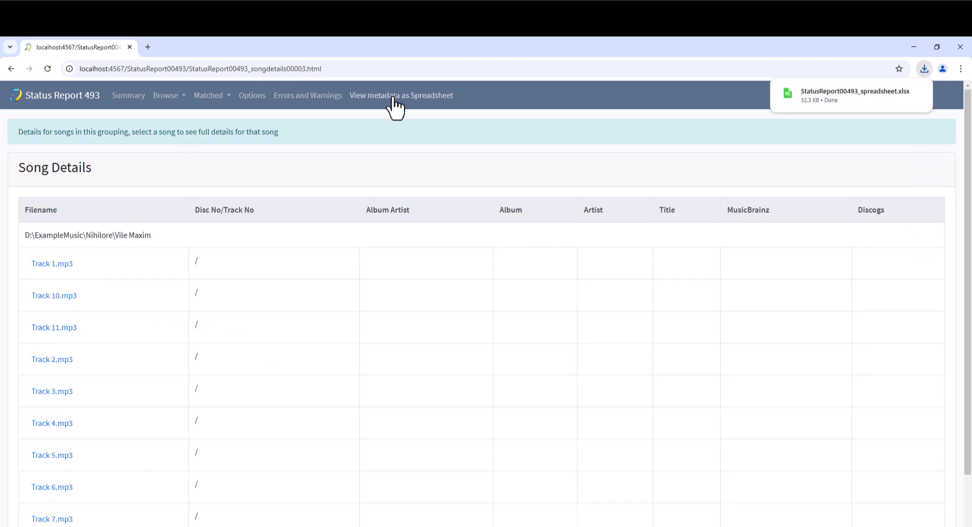
Open StatusReport00493_spreadsheet.xlsx in LibreOffice Calc, review the 38 song files, then close it.
{"action": "left_click", "coordinate": [831, 93]}
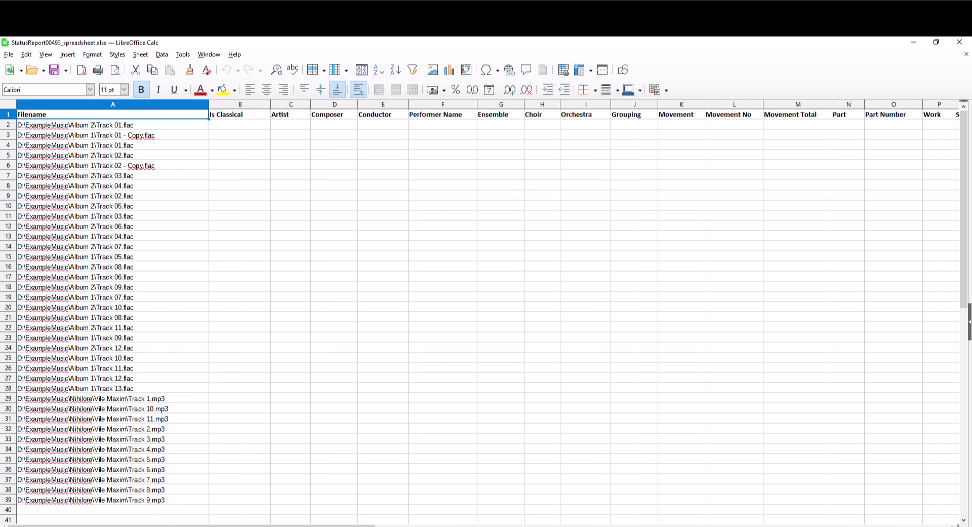
{"action": "left_click", "coordinate": [959, 42]}
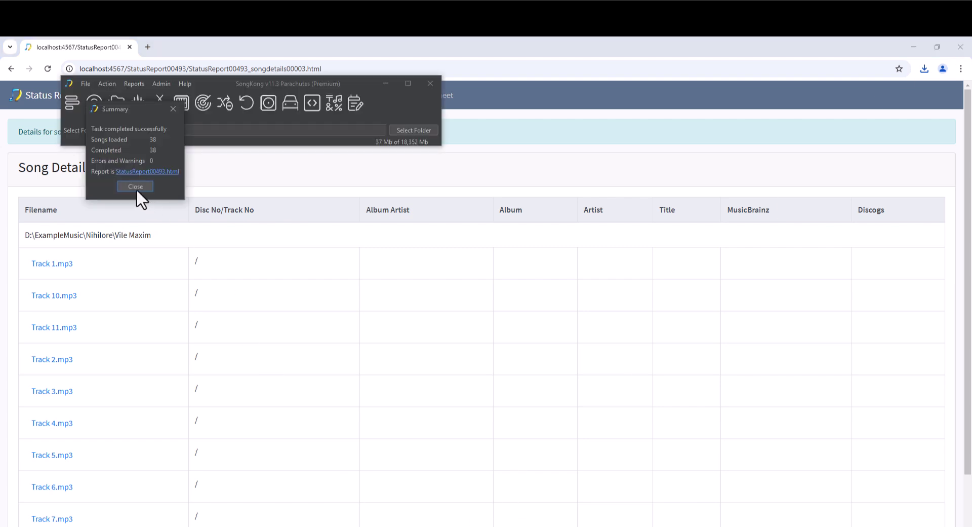
Dismiss the task summary and set up Fix Songs with the default profile.
{"action": "left_click", "coordinate": [136, 189]}
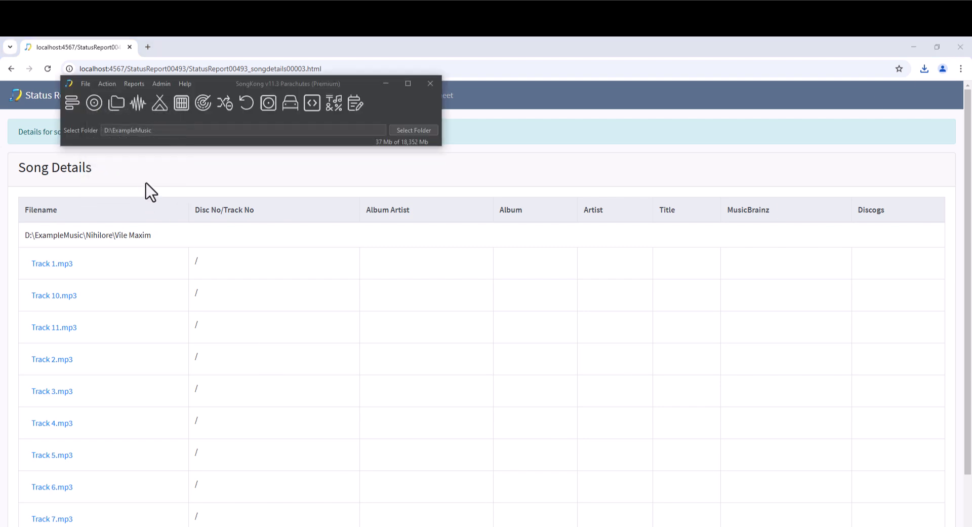
{"action": "left_click", "coordinate": [93, 103]}
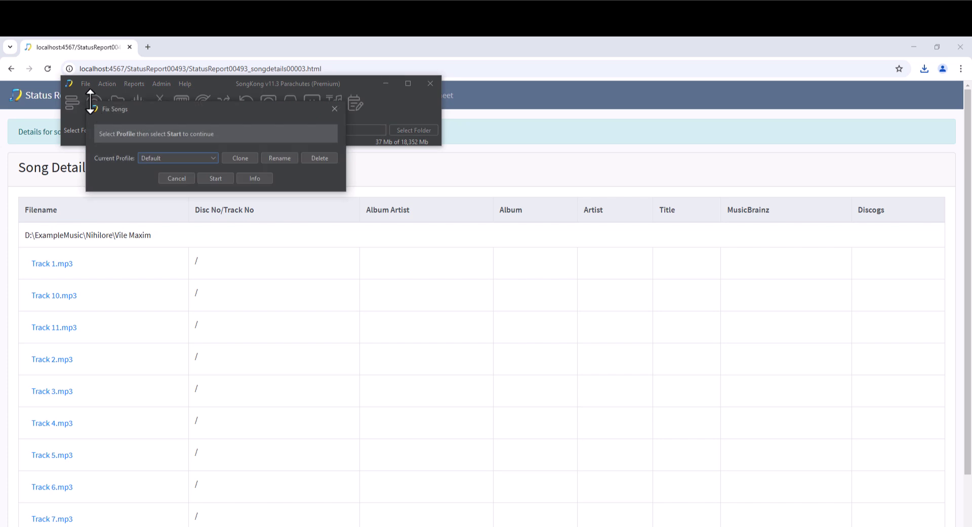
{"action": "left_click", "coordinate": [217, 181]}
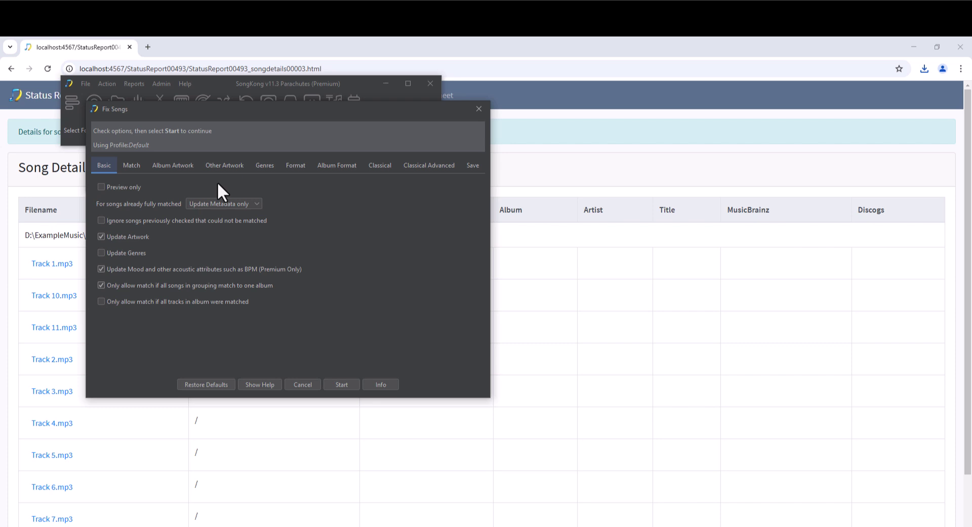
Review the Matching, Artwork, Genres, Format, Album Format and Classical option tabs.
{"action": "left_click", "coordinate": [134, 166]}
{"action": "left_click", "coordinate": [177, 166]}
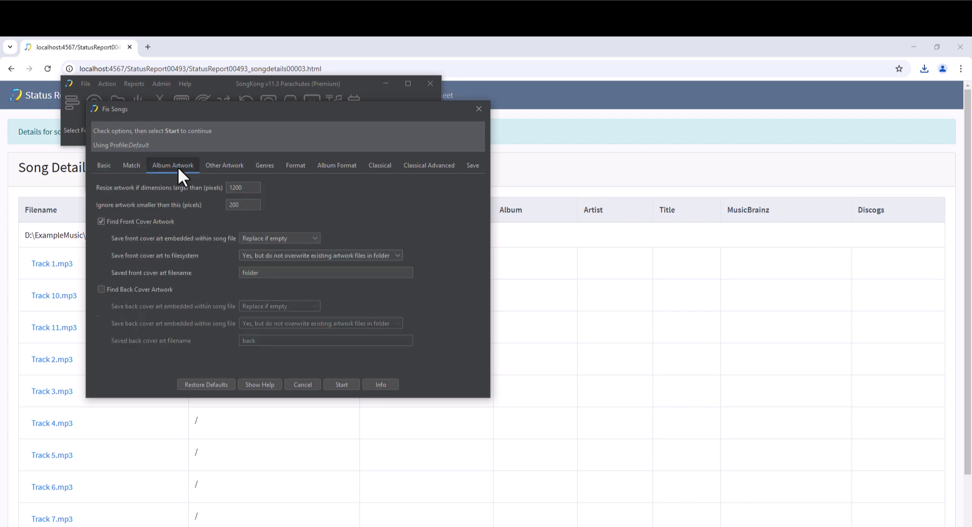
{"action": "left_click", "coordinate": [235, 165]}
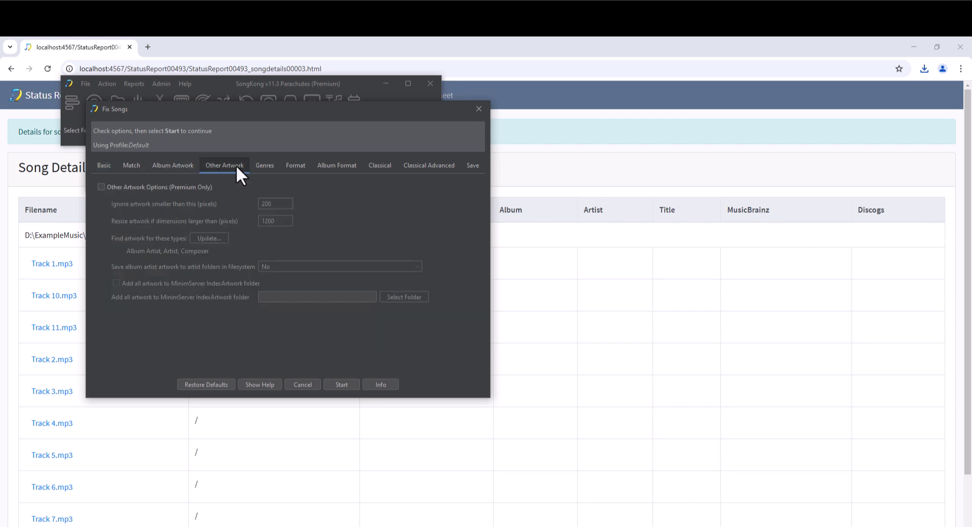
{"action": "left_click", "coordinate": [271, 165]}
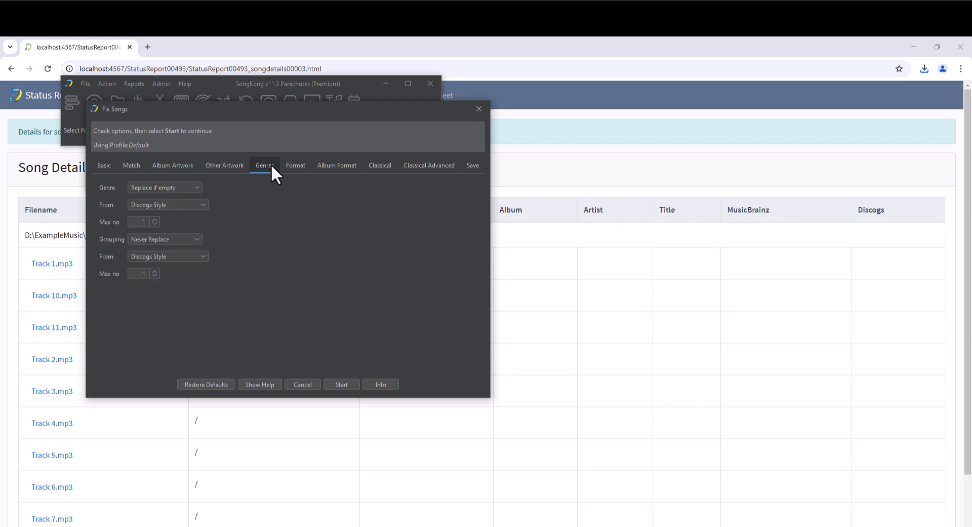
{"action": "left_click", "coordinate": [301, 166]}
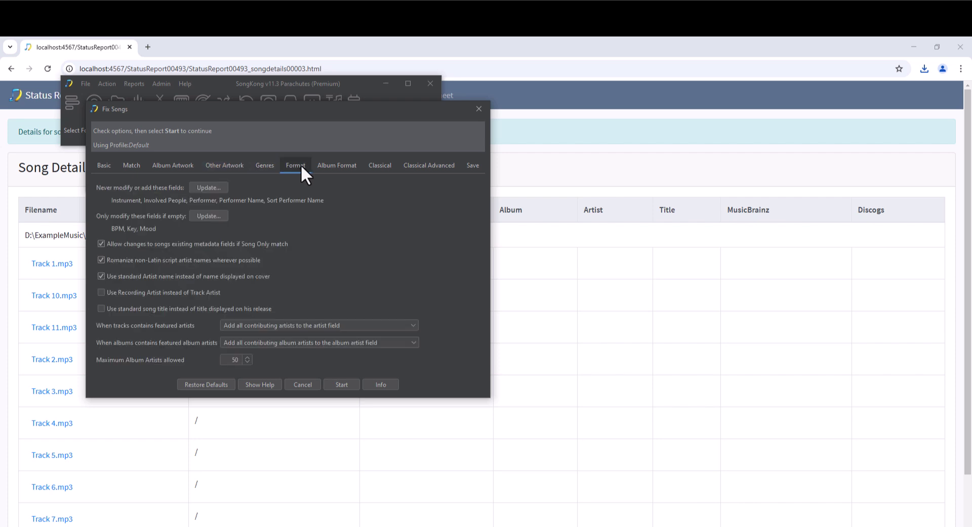
{"action": "left_click", "coordinate": [330, 167]}
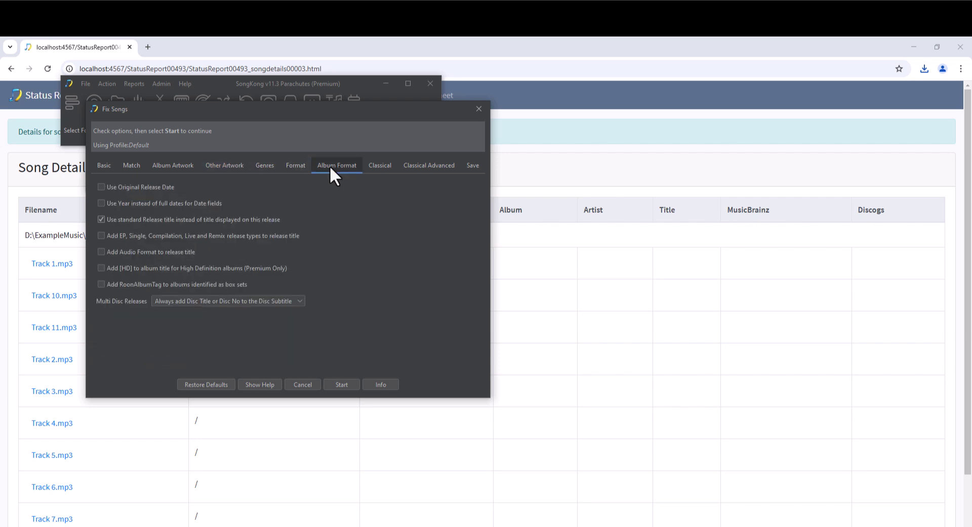
{"action": "left_click", "coordinate": [383, 166]}
{"action": "left_click", "coordinate": [438, 173]}
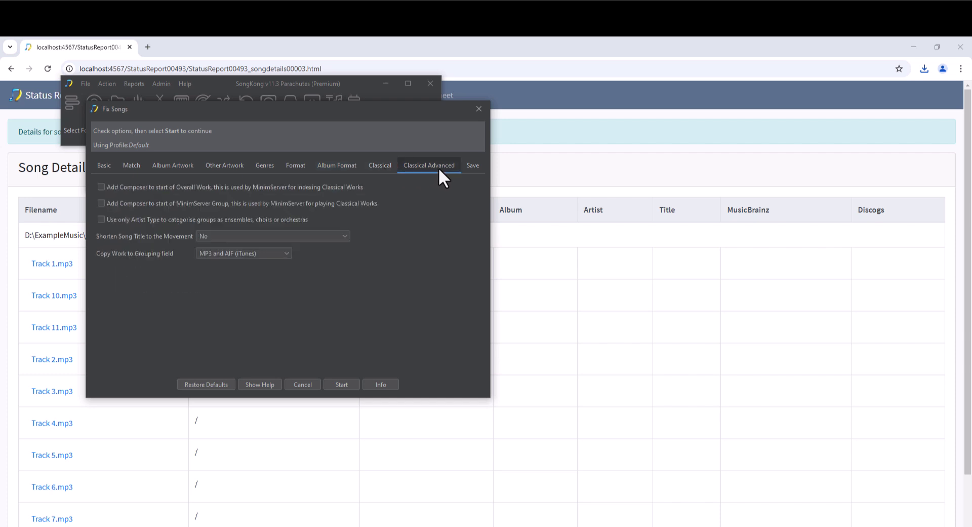
Run Fix Songs and check Report 494: 38 songs saved, 27 matched to MusicBrainz.
{"action": "left_click", "coordinate": [342, 385]}
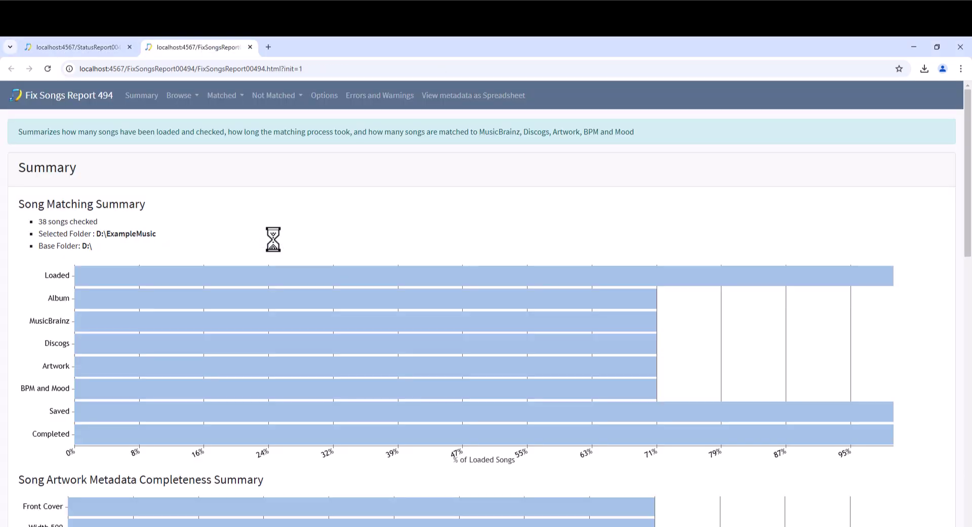
{"action": "mouse_move", "coordinate": [278, 277]}
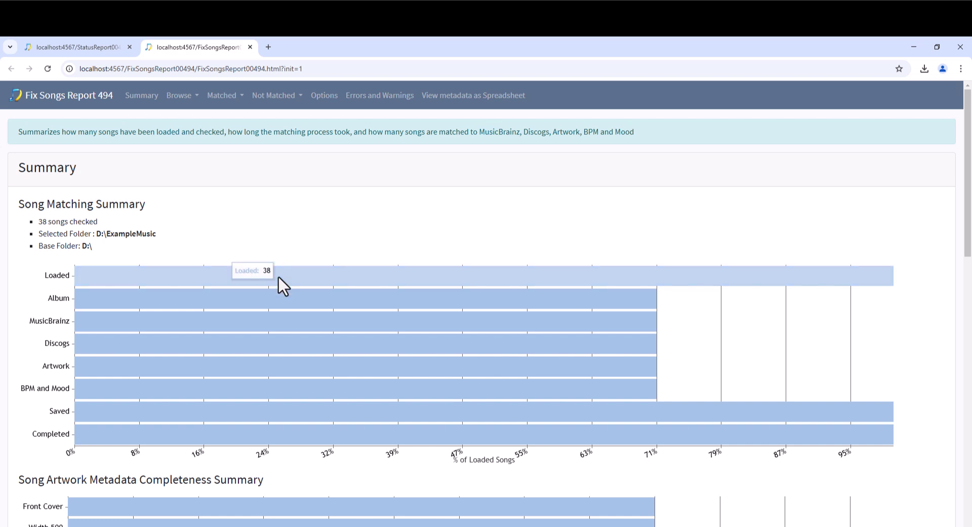
{"action": "mouse_move", "coordinate": [273, 321]}
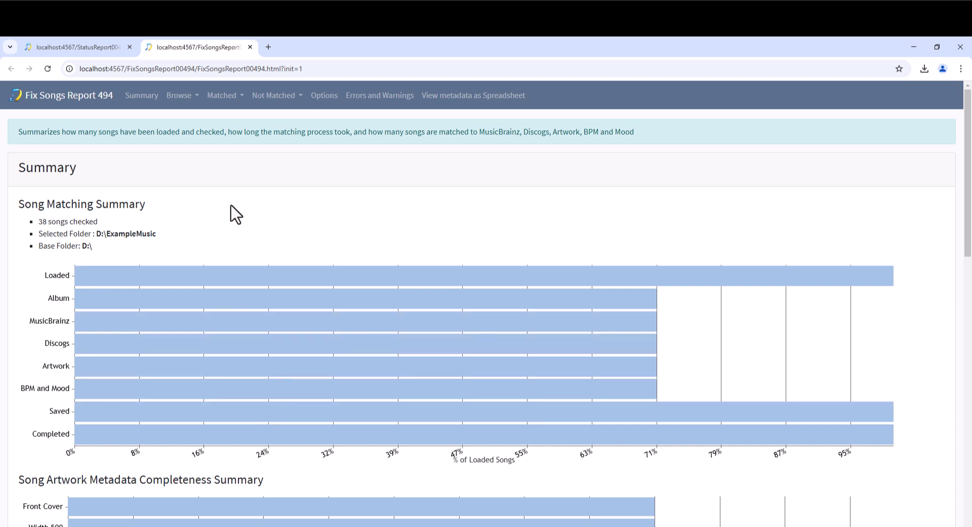
Browse by album and inspect Guetta Blaster's Track 01 - Copy.flac details.
{"action": "left_click", "coordinate": [198, 104]}
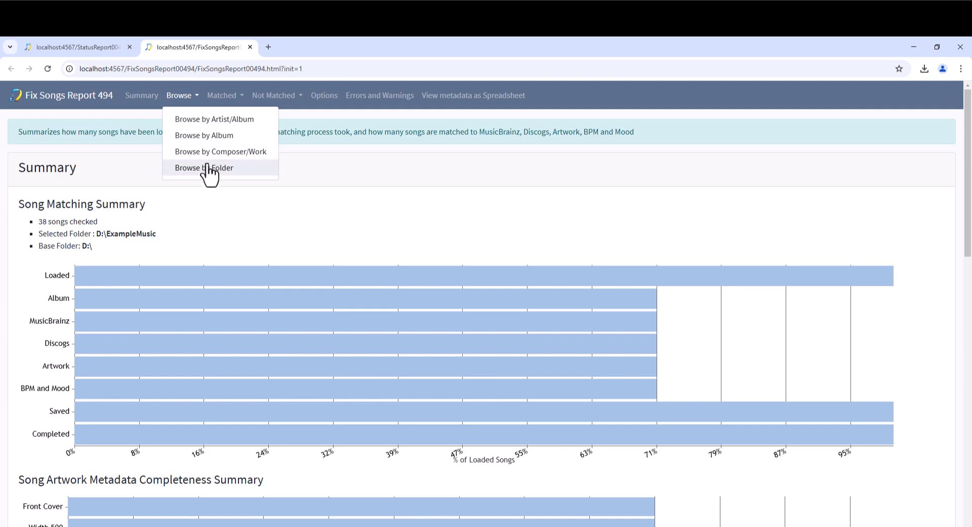
{"action": "left_click", "coordinate": [213, 136]}
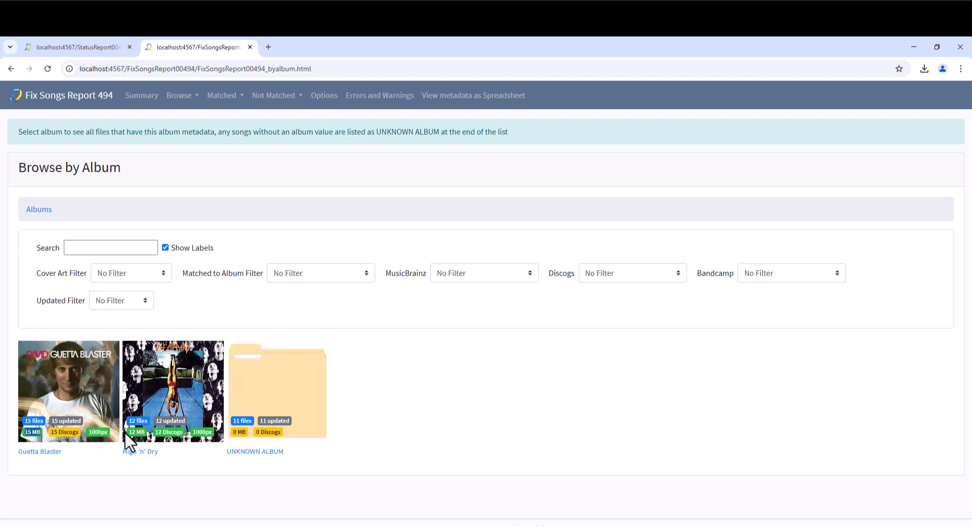
{"action": "left_click", "coordinate": [72, 402]}
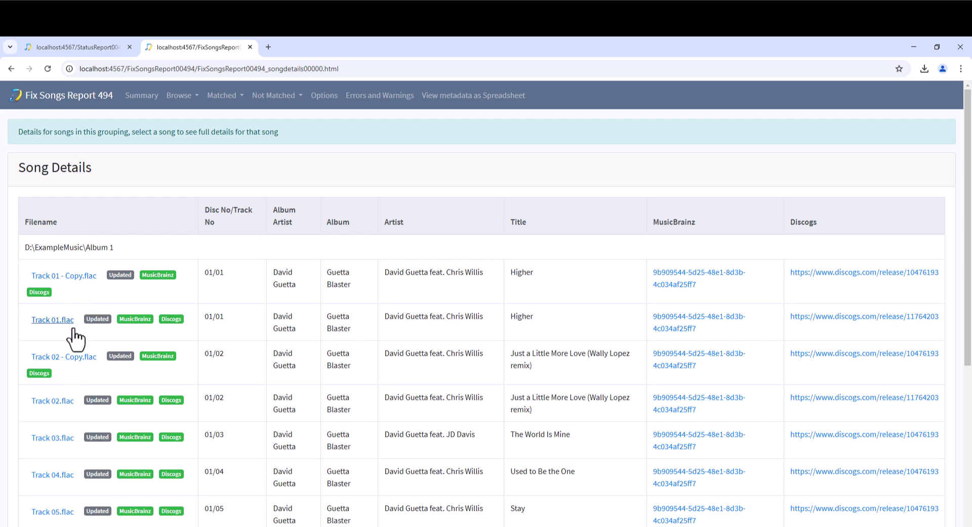
{"action": "left_click", "coordinate": [94, 276]}
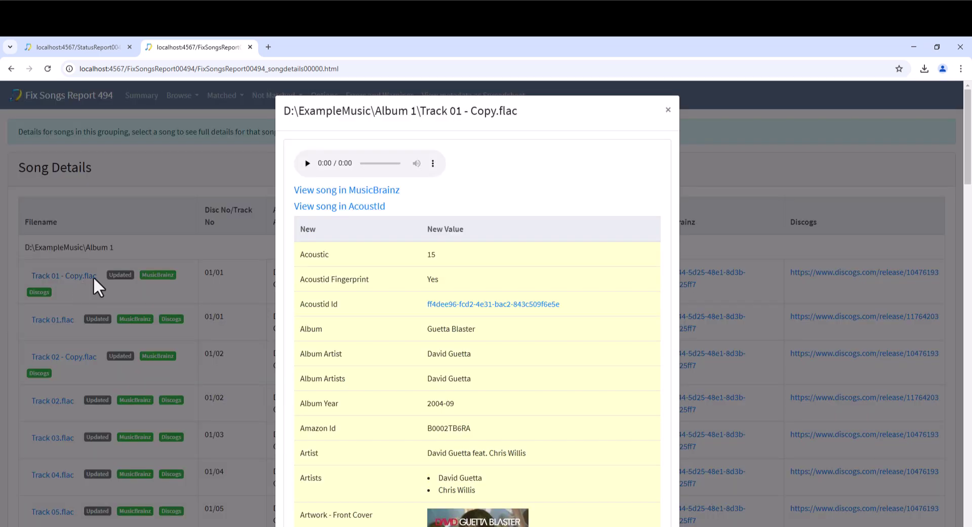
{"action": "left_click_drag", "start_coordinate": [963, 162], "coordinate": [771, 169]}
{"action": "left_click", "coordinate": [669, 110]}
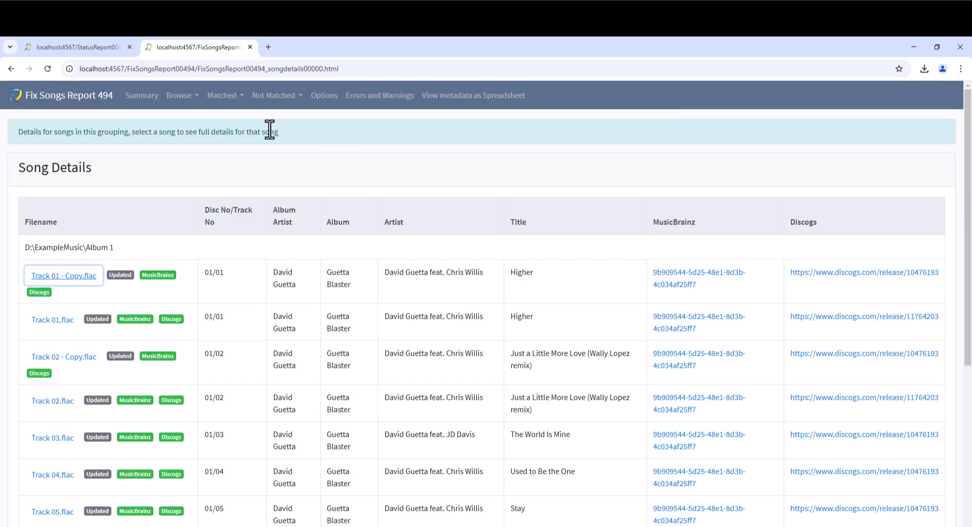
Inspect the High 'n' Dry album's Track 01.flac details.
{"action": "left_click", "coordinate": [192, 99]}
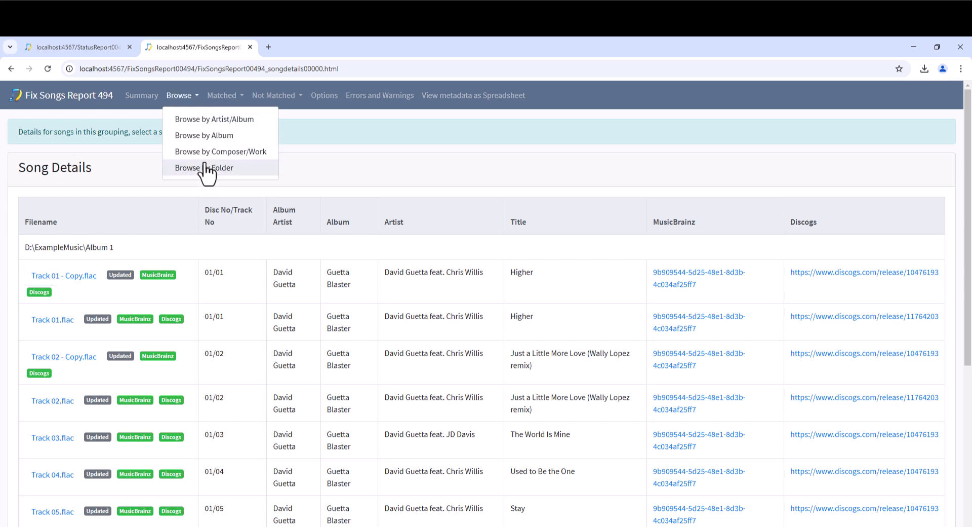
{"action": "left_click", "coordinate": [213, 135]}
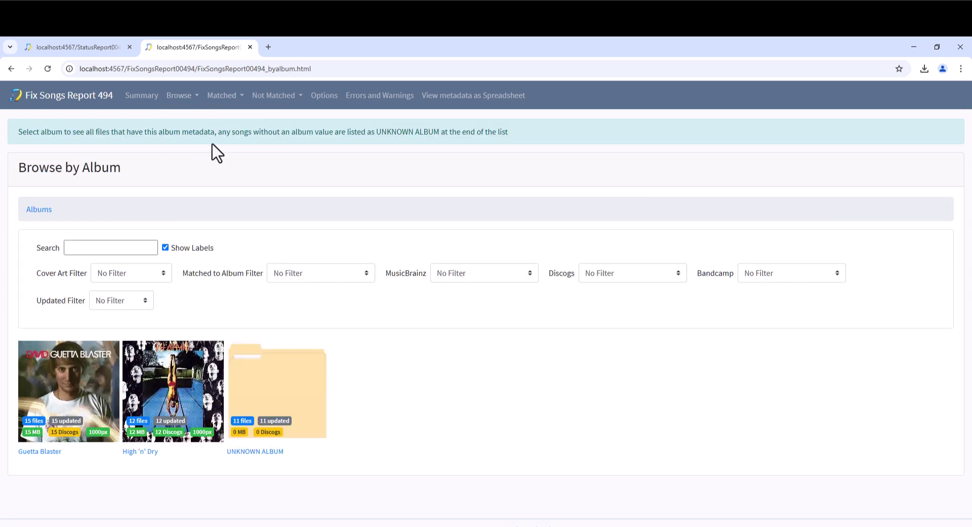
{"action": "left_click", "coordinate": [177, 387]}
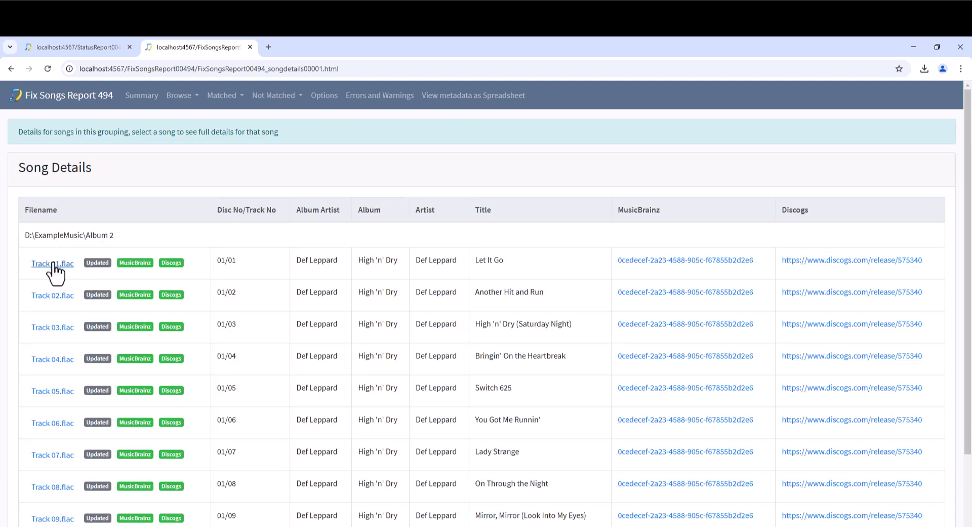
{"action": "left_click", "coordinate": [54, 264]}
{"action": "scroll", "coordinate": [969, 368], "scroll_direction": "down", "scroll_amount": 15}
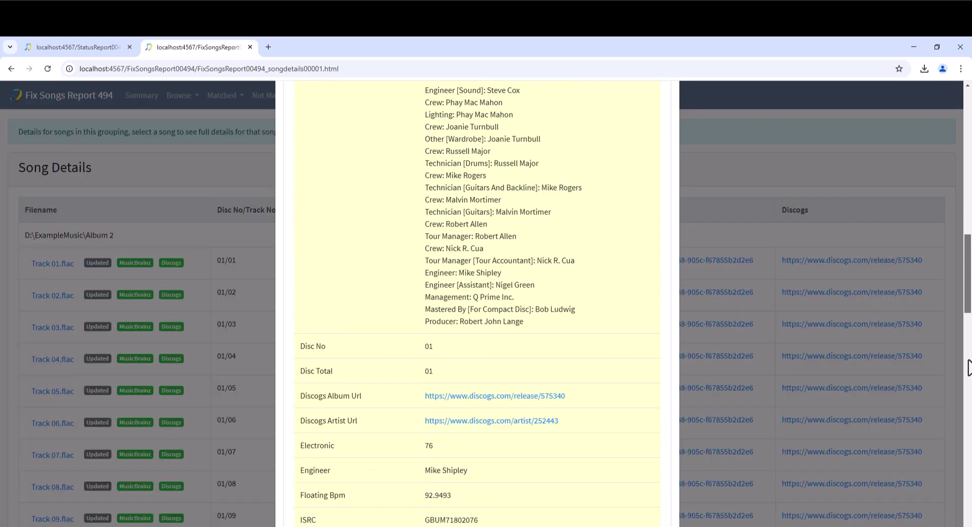
{"action": "scroll", "coordinate": [968, 367], "scroll_direction": "down", "scroll_amount": 5}
{"action": "scroll", "coordinate": [861, 202], "scroll_direction": "up", "scroll_amount": 20}
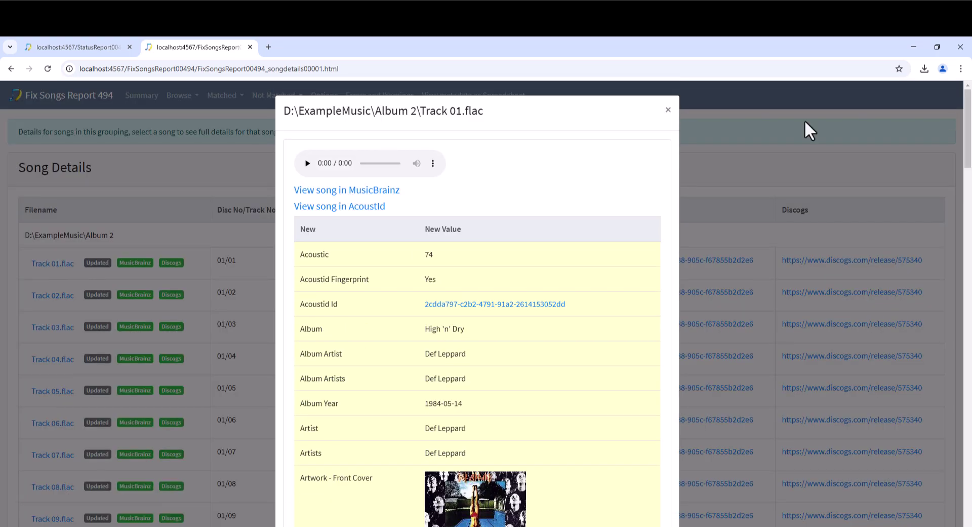
{"action": "left_click", "coordinate": [198, 97]}
Browse by folder to Nihilore's Vile Maxim and view Track 1.mp3 details.
{"action": "left_click", "coordinate": [193, 96]}
{"action": "left_click", "coordinate": [207, 179]}
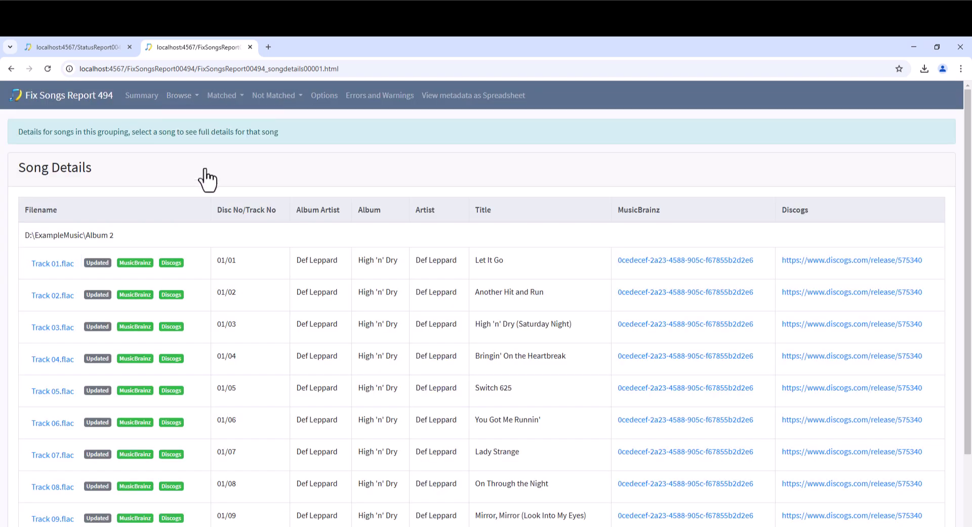
{"action": "left_click", "coordinate": [288, 361]}
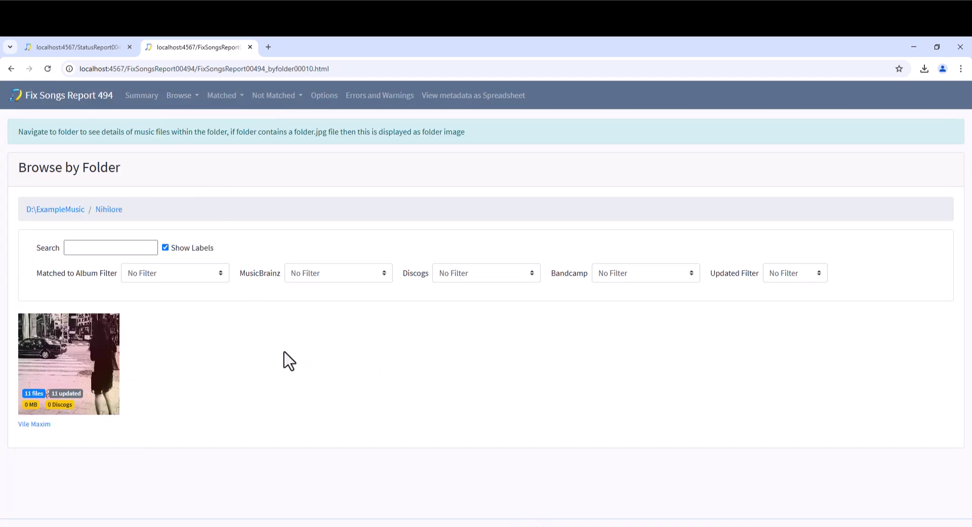
{"action": "left_click", "coordinate": [76, 336]}
{"action": "left_click", "coordinate": [62, 269]}
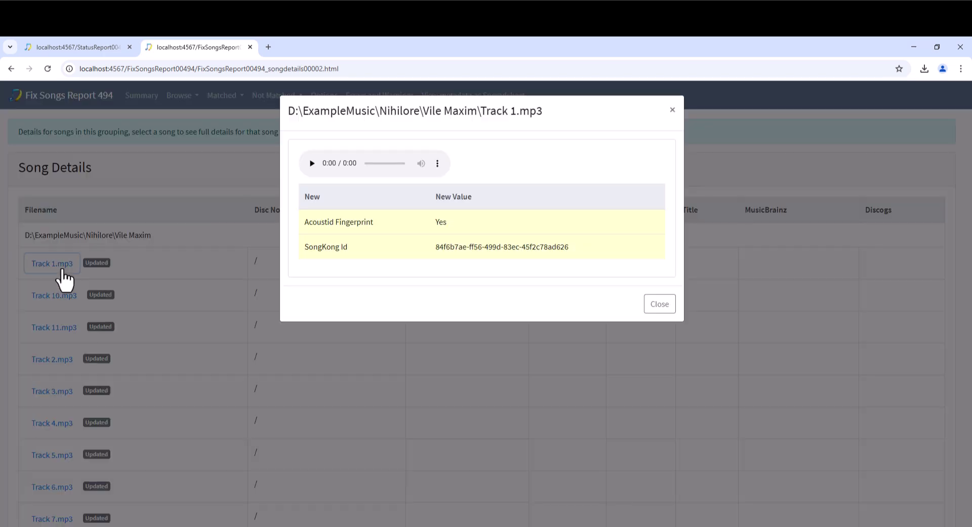
{"action": "left_click", "coordinate": [61, 268]}
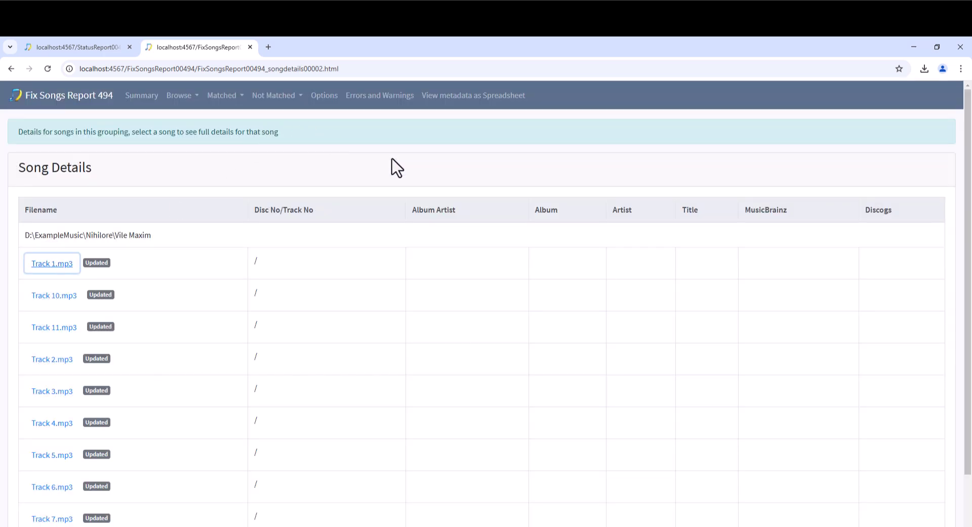
Run Bandcamp Match on the music folder with the default profile.
{"action": "key", "text": "alt+Tab"}
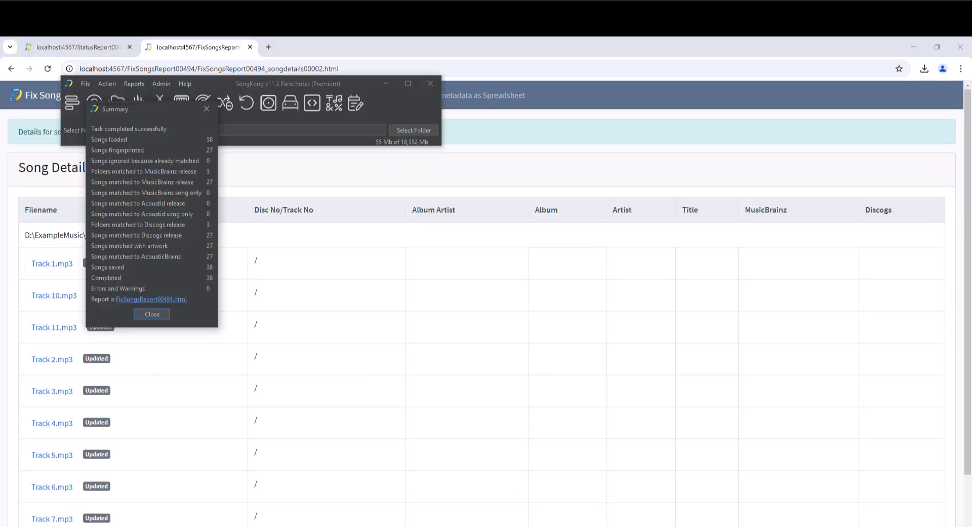
{"action": "left_click", "coordinate": [153, 315]}
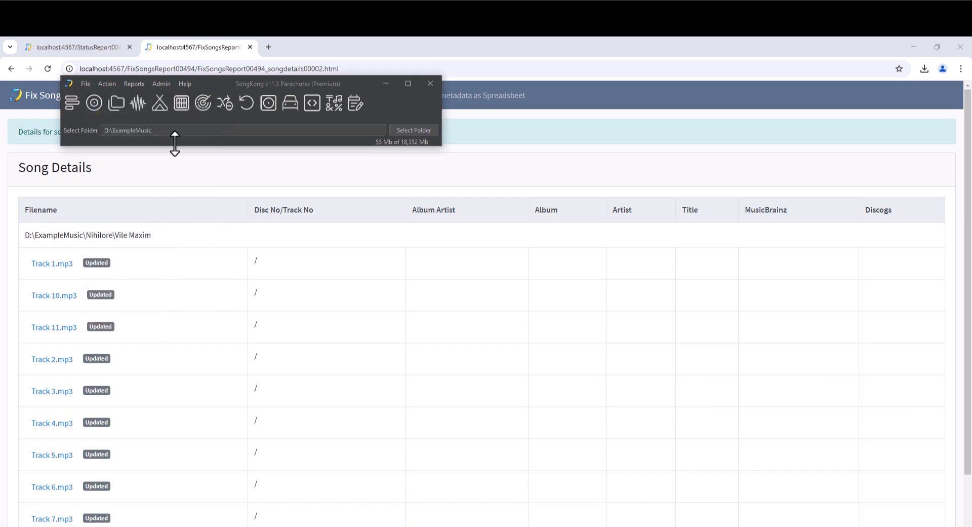
{"action": "left_click", "coordinate": [160, 103]}
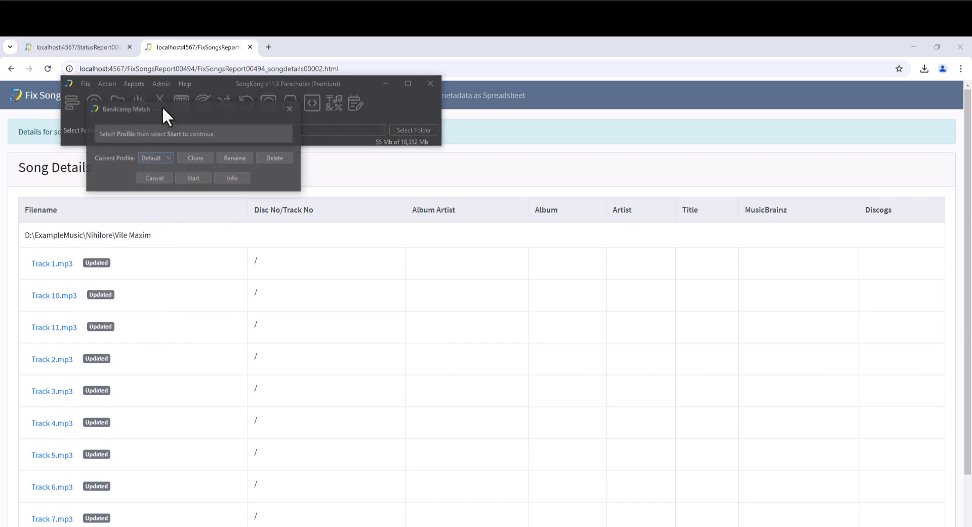
{"action": "left_click", "coordinate": [200, 177]}
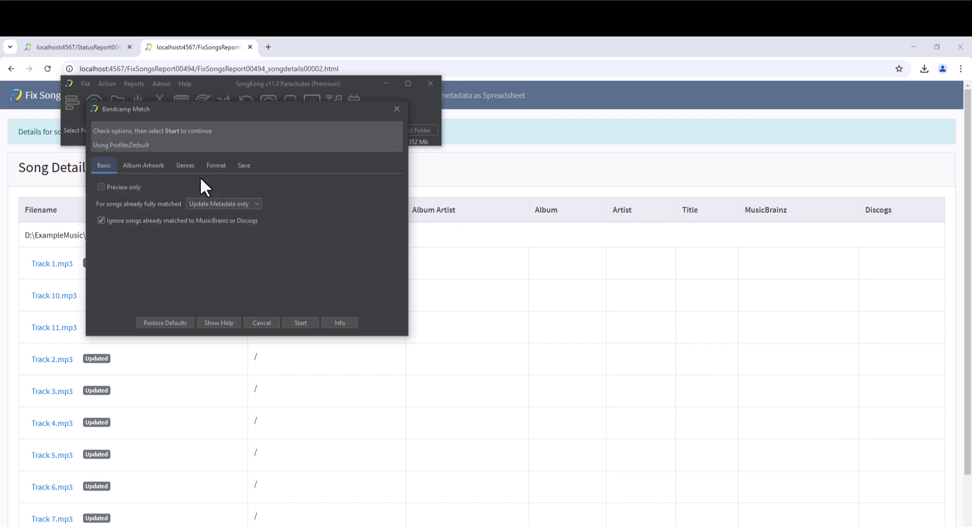
{"action": "left_click", "coordinate": [307, 322]}
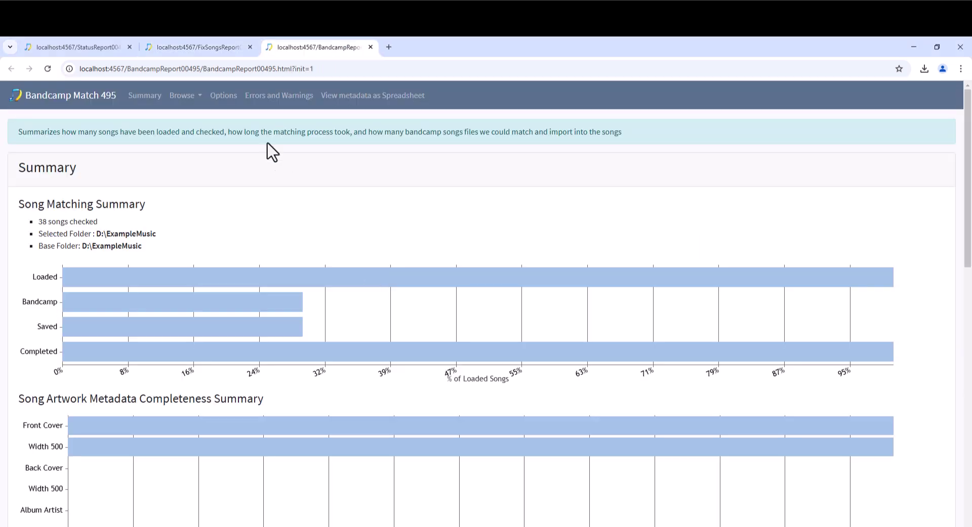
Browse the Bandcamp report by album and check Vile Maxim's Track 1.mp3, now tagged Nihilore.
{"action": "left_click", "coordinate": [200, 96]}
{"action": "left_click", "coordinate": [222, 144]}
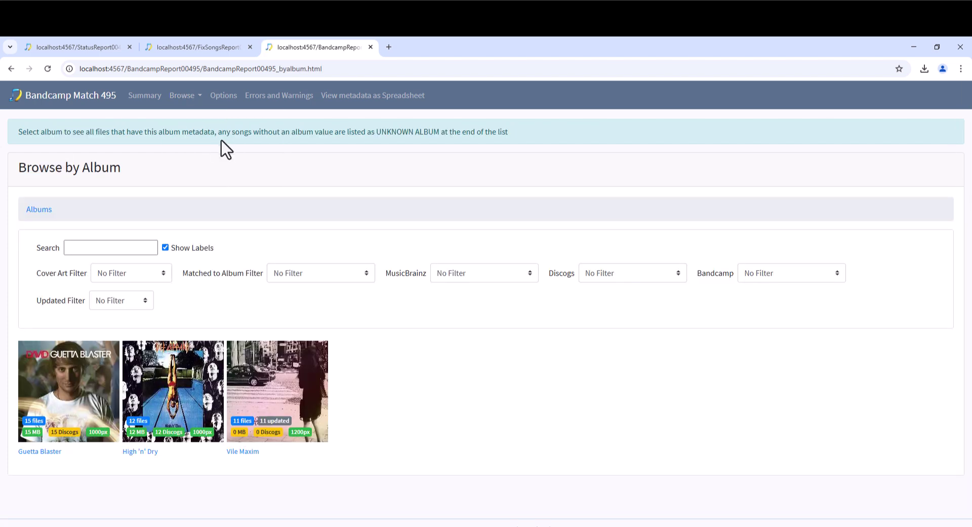
{"action": "left_click", "coordinate": [268, 375]}
{"action": "left_click", "coordinate": [61, 261]}
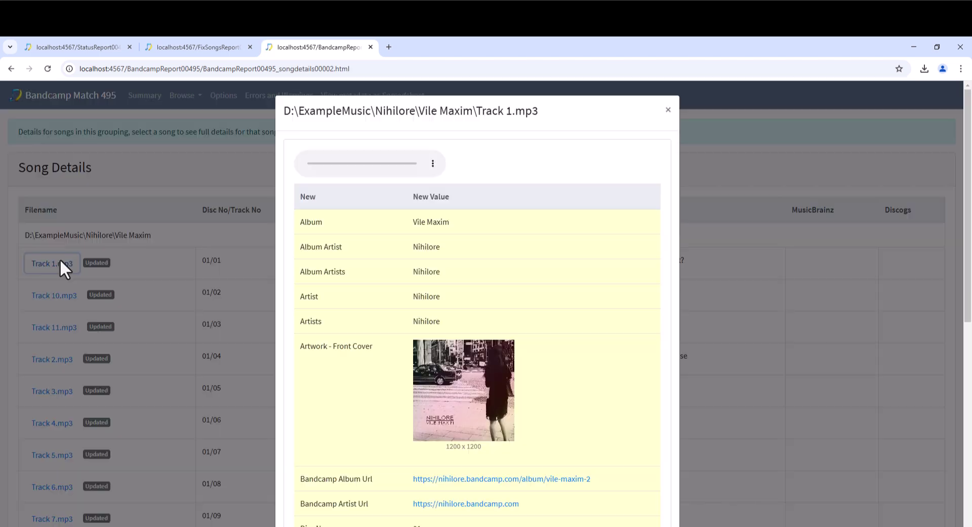
{"action": "scroll", "coordinate": [414, 277], "scroll_direction": "down", "scroll_amount": 3}
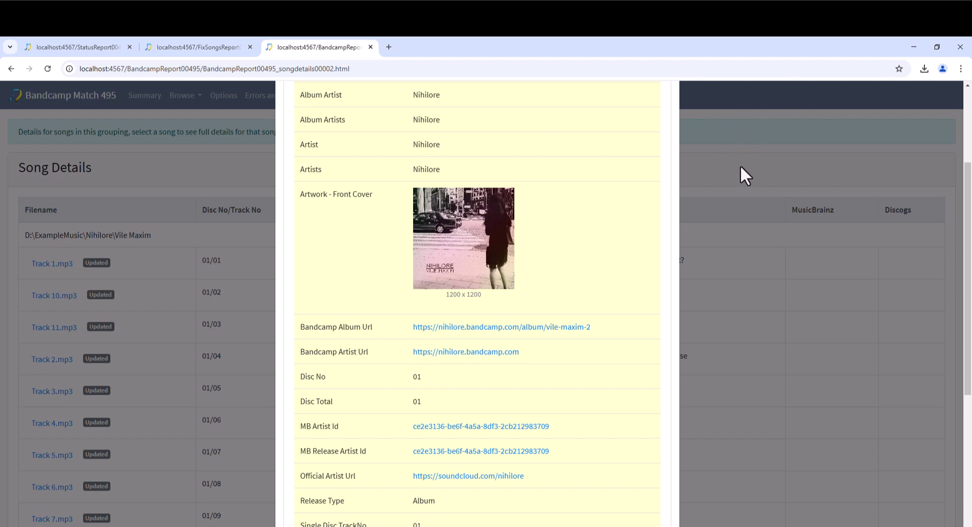
{"action": "scroll", "coordinate": [729, 152], "scroll_direction": "up", "scroll_amount": 5}
{"action": "left_click", "coordinate": [671, 120]}
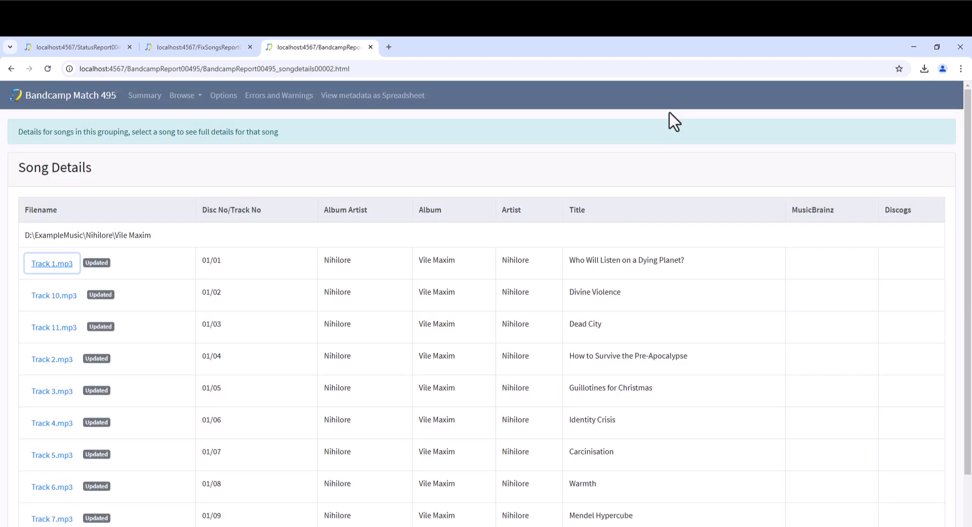
Set up Rename Files with the default profile, reviewing the Rename Files and Move Files tabs.
{"action": "key", "text": "alt+Tab"}
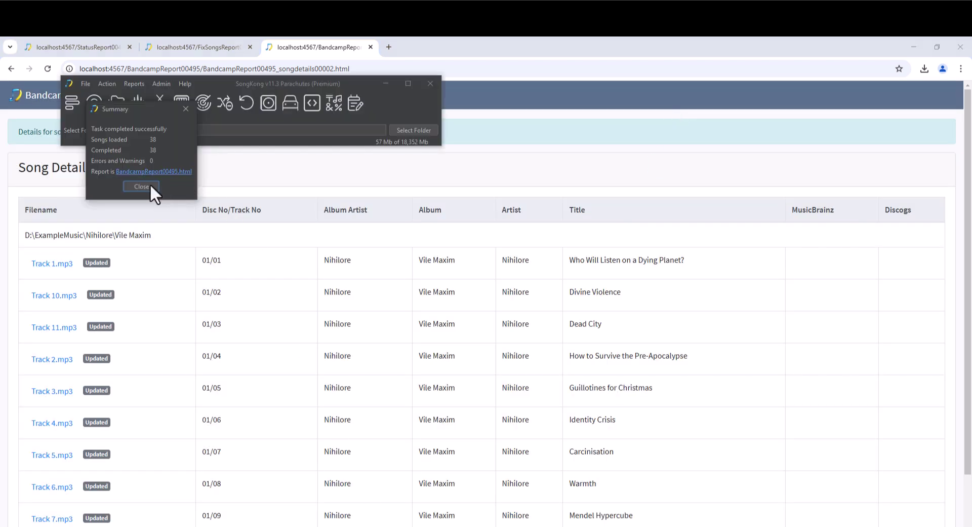
{"action": "left_click", "coordinate": [141, 187]}
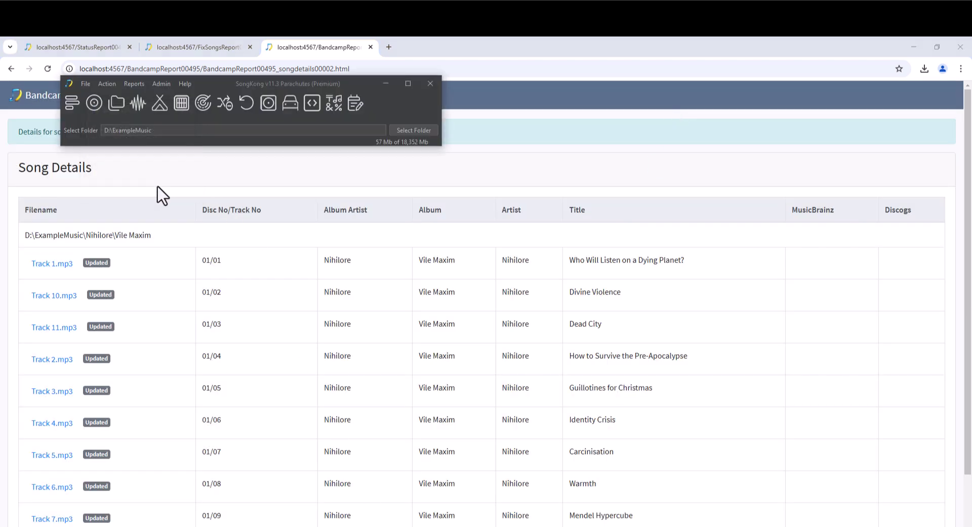
{"action": "left_click", "coordinate": [113, 103]}
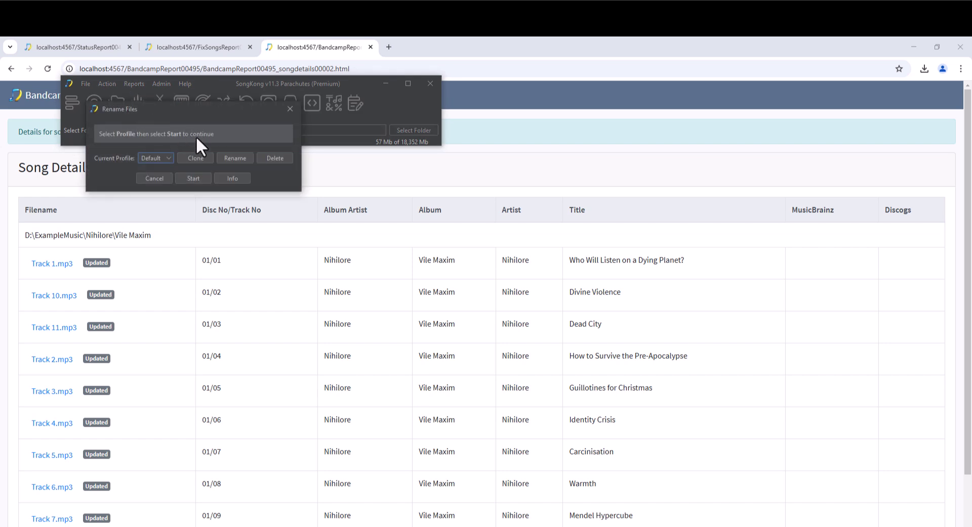
{"action": "left_click", "coordinate": [200, 178]}
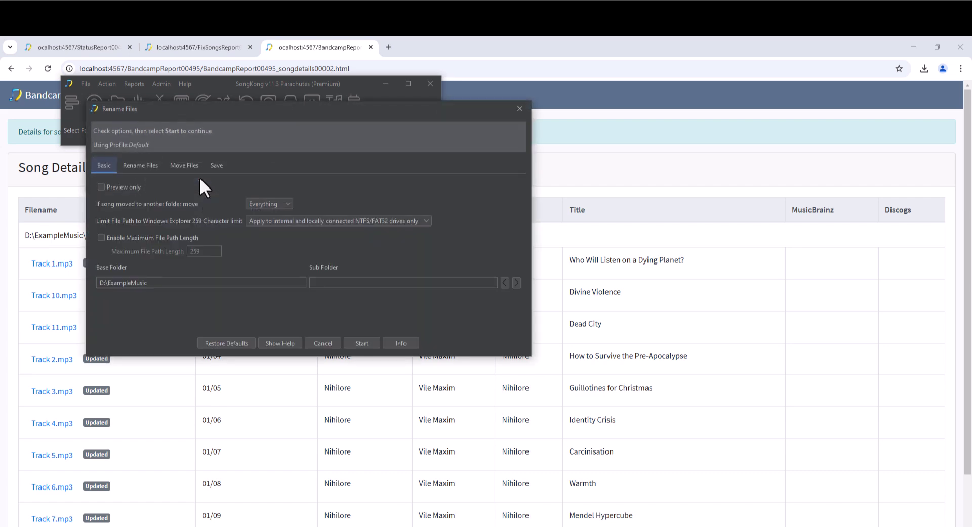
{"action": "left_click", "coordinate": [148, 163]}
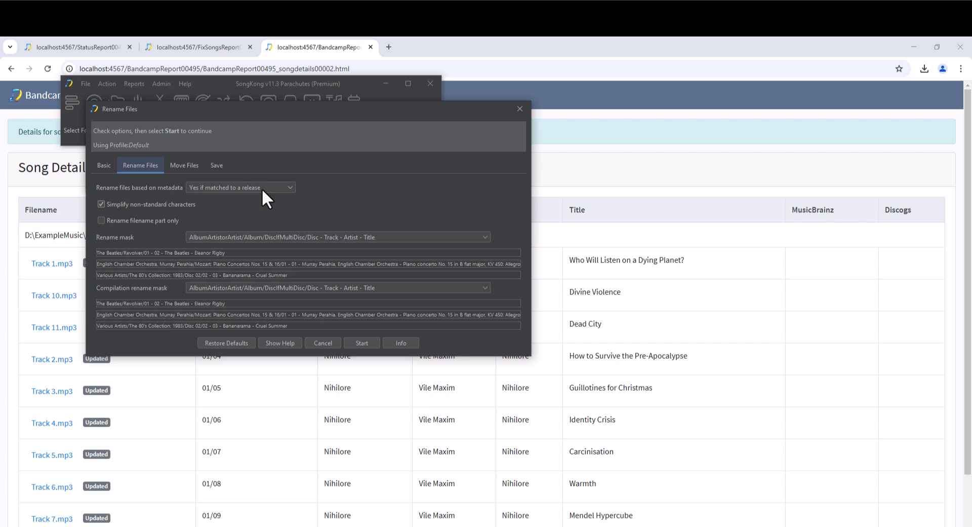
{"action": "left_click", "coordinate": [198, 165]}
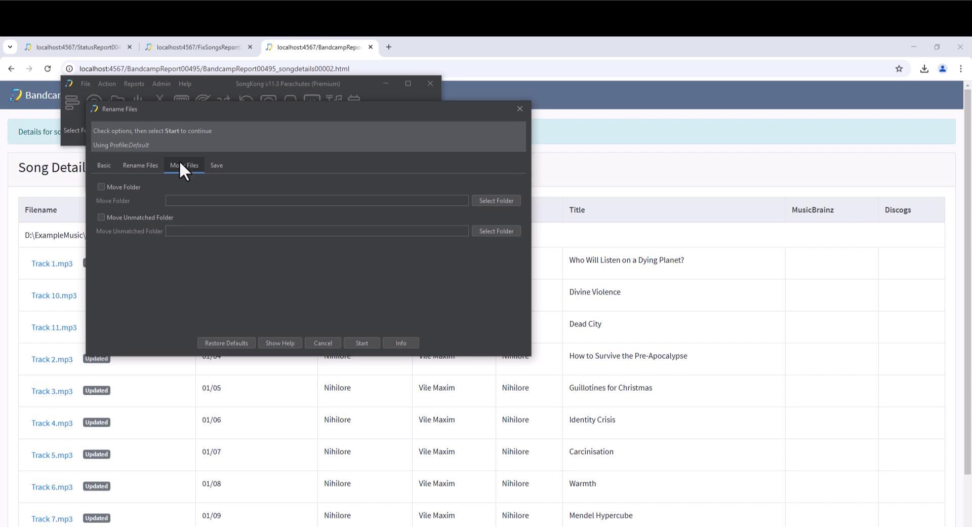
{"action": "left_click", "coordinate": [151, 164]}
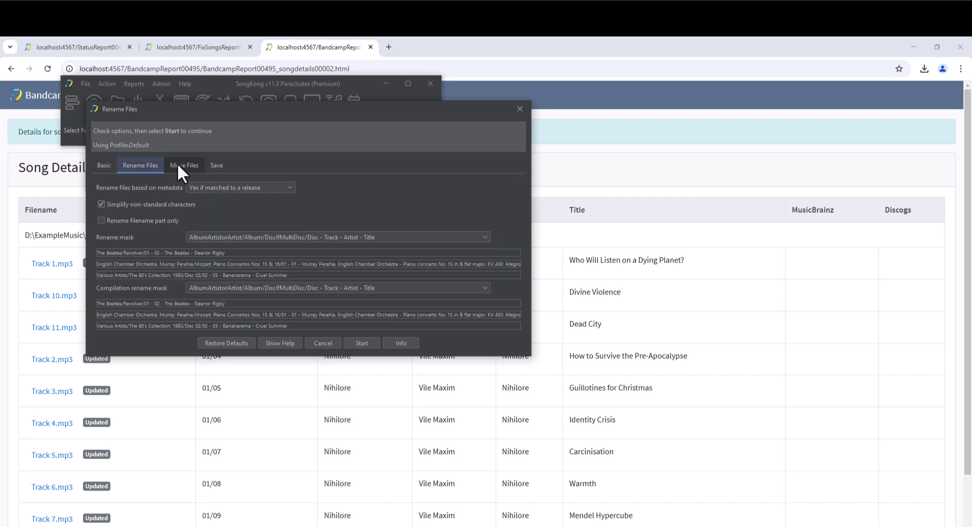
Keep renaming only release-matched songs with the current rename masks, and start renaming.
{"action": "left_click", "coordinate": [217, 187]}
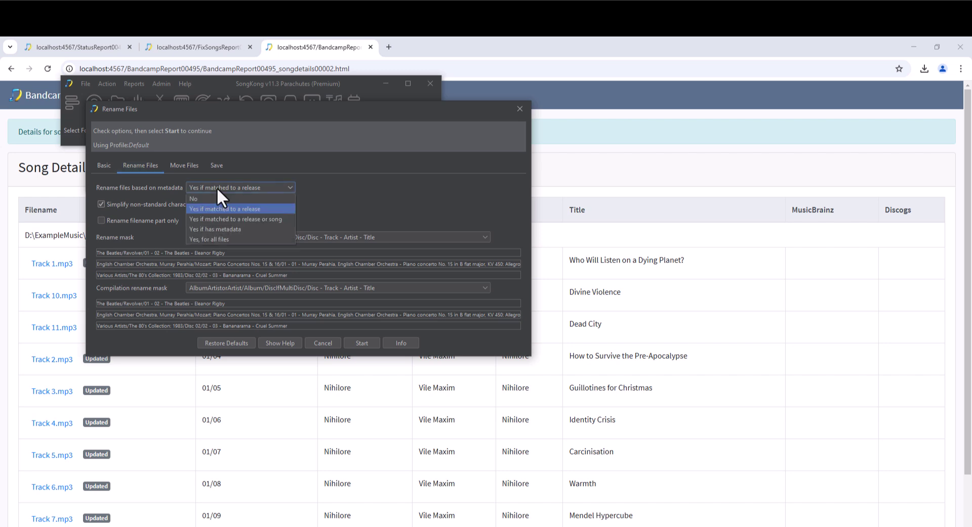
{"action": "left_click", "coordinate": [217, 187]}
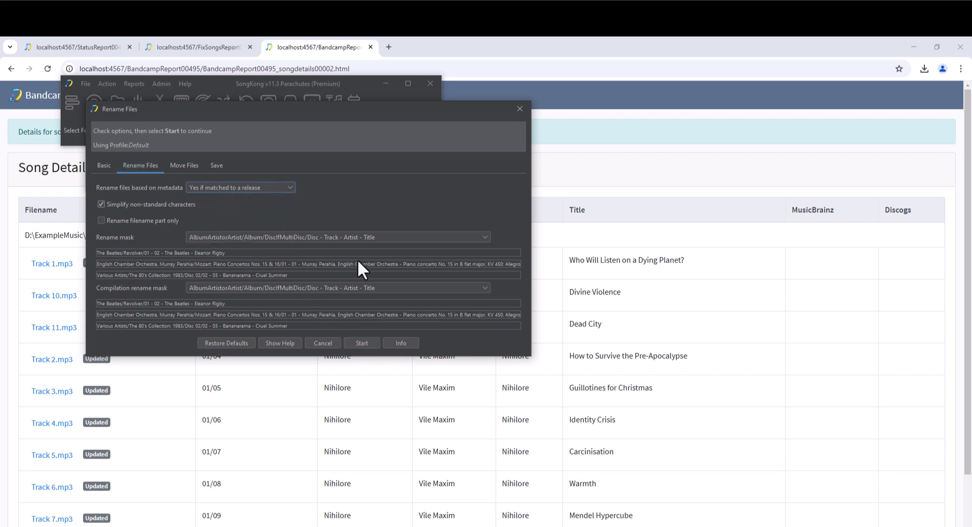
{"action": "left_click", "coordinate": [360, 238]}
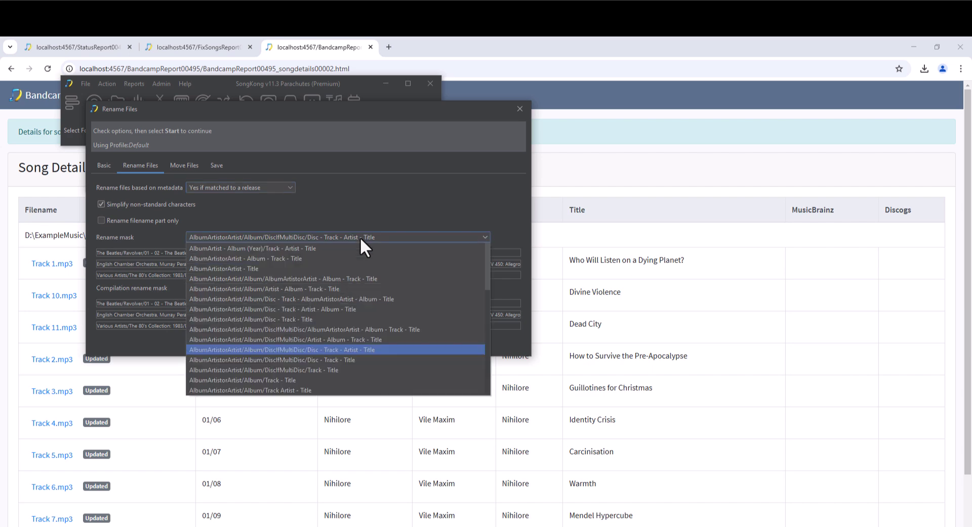
{"action": "left_click", "coordinate": [363, 348]}
{"action": "left_click", "coordinate": [358, 285]}
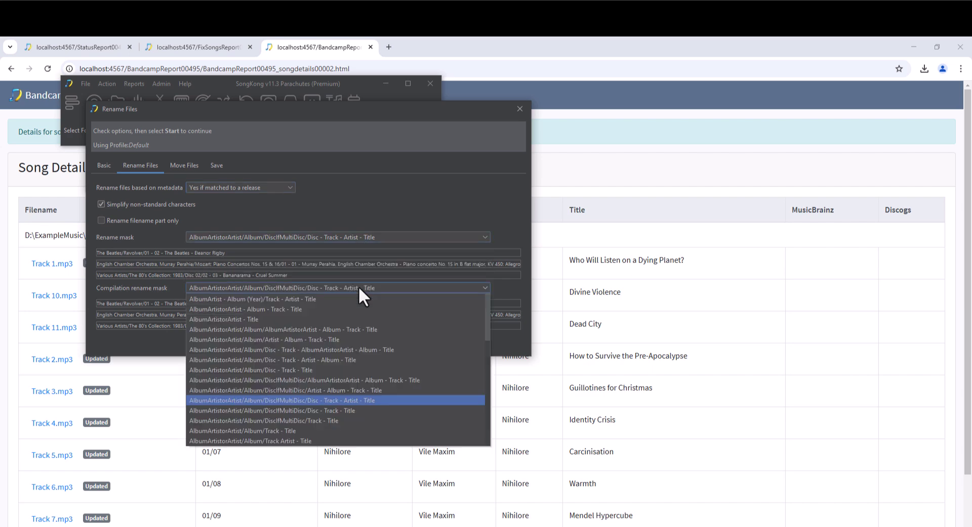
{"action": "left_click", "coordinate": [357, 390]}
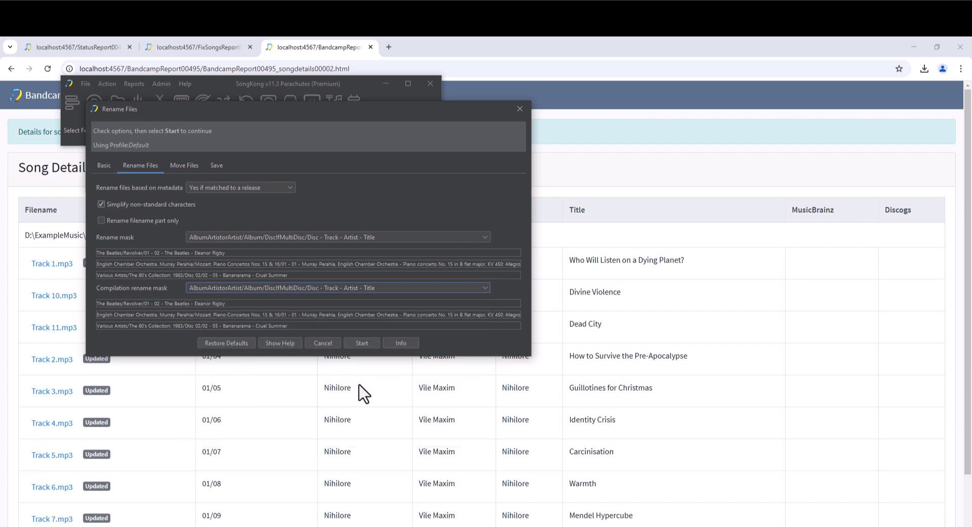
{"action": "left_click", "coordinate": [361, 345]}
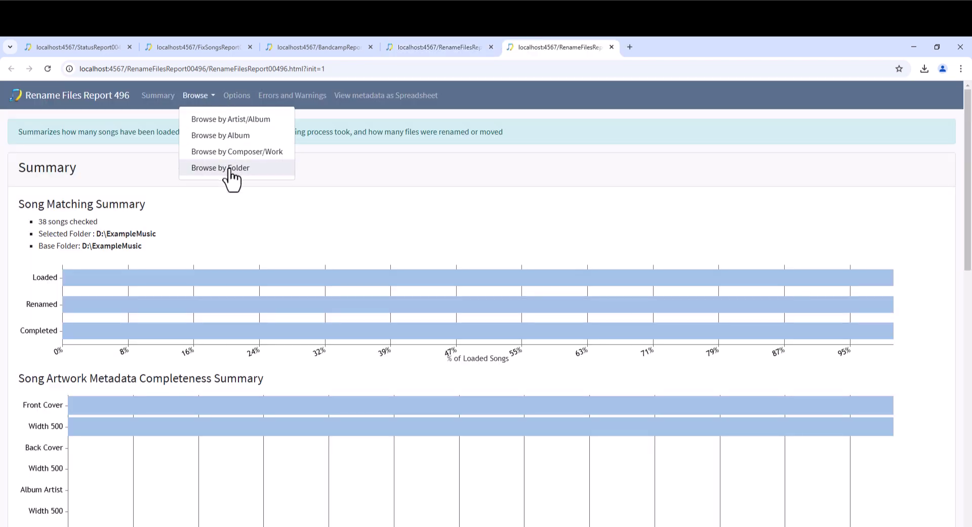
Browse the rename report by folder and view the first renamed song in David Guetta\Guetta Blaster.
{"action": "left_click", "coordinate": [229, 170]}
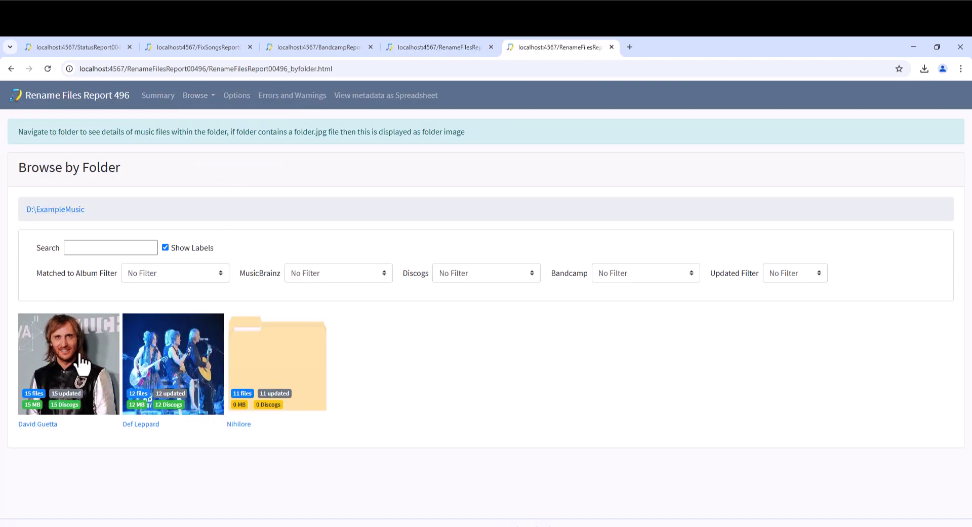
{"action": "left_click", "coordinate": [80, 361]}
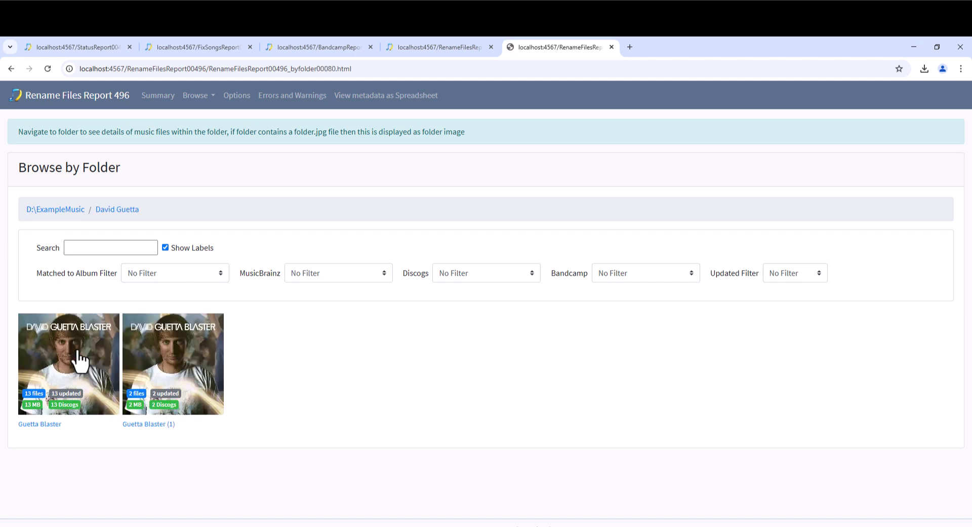
{"action": "left_click", "coordinate": [81, 362]}
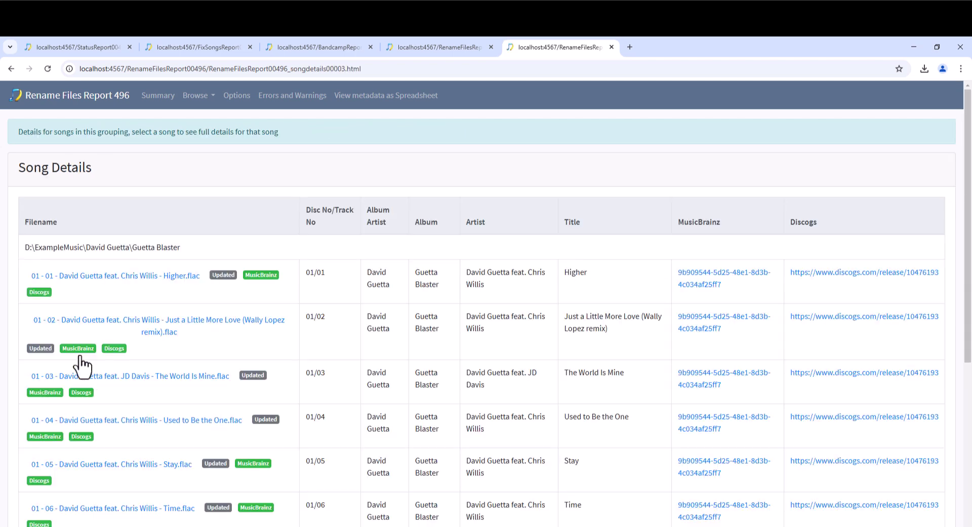
{"action": "left_click", "coordinate": [80, 277]}
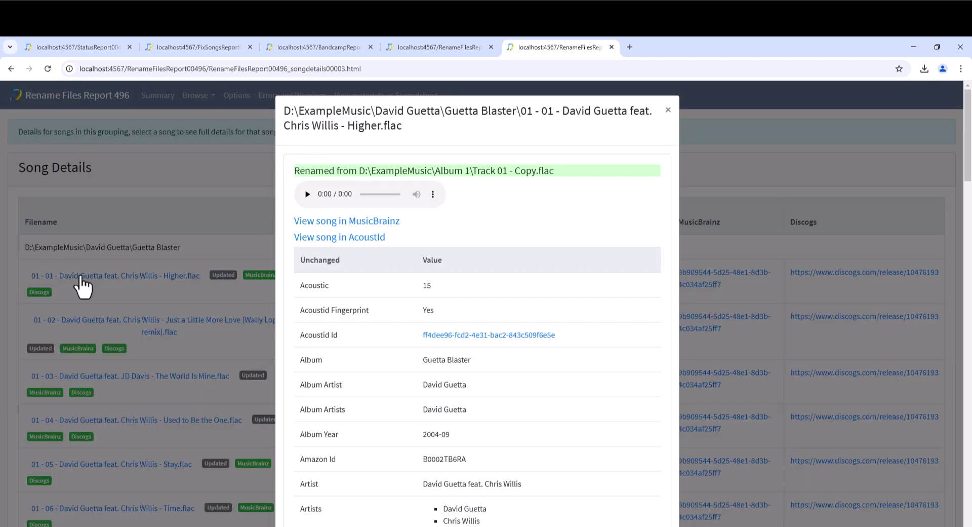
{"action": "left_click", "coordinate": [81, 287]}
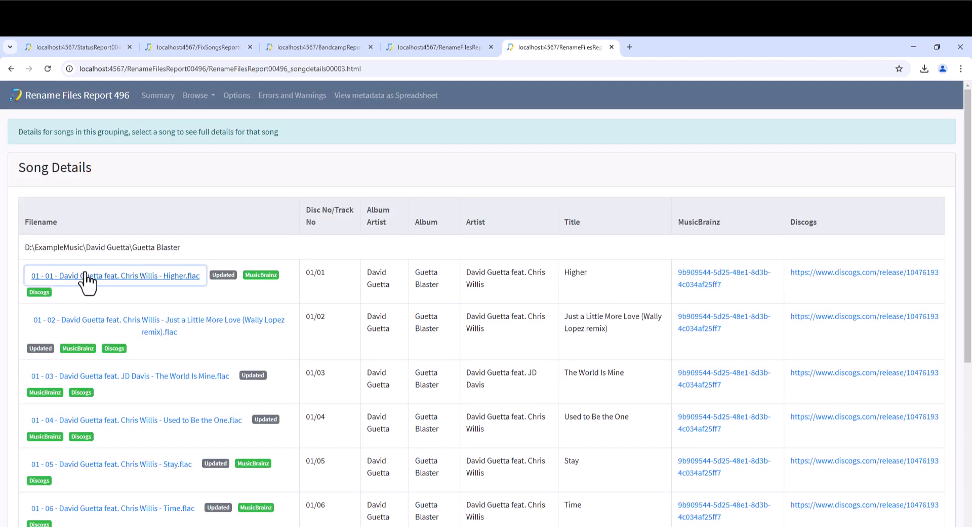
View the renamed song Higher in the Guetta Blaster (1) folder.
{"action": "left_click", "coordinate": [11, 69]}
{"action": "left_click", "coordinate": [175, 389]}
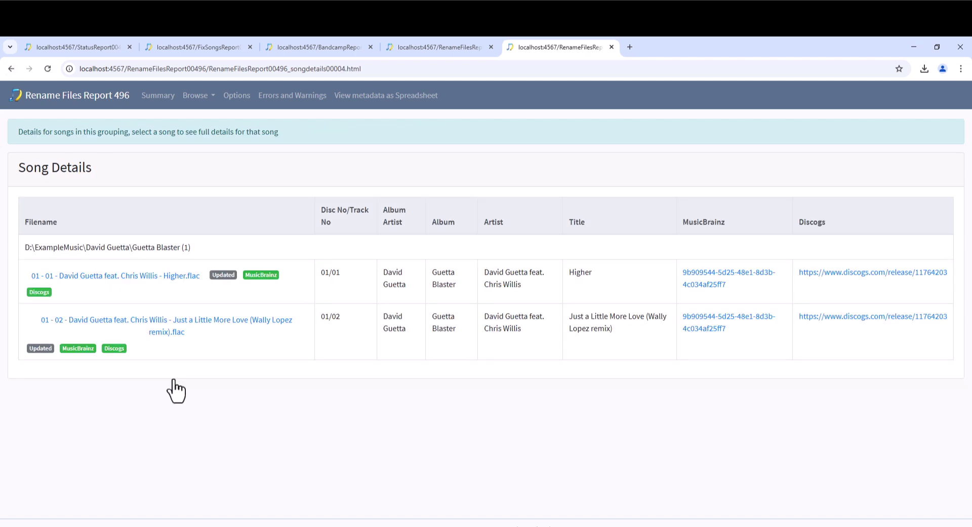
{"action": "left_click", "coordinate": [142, 276]}
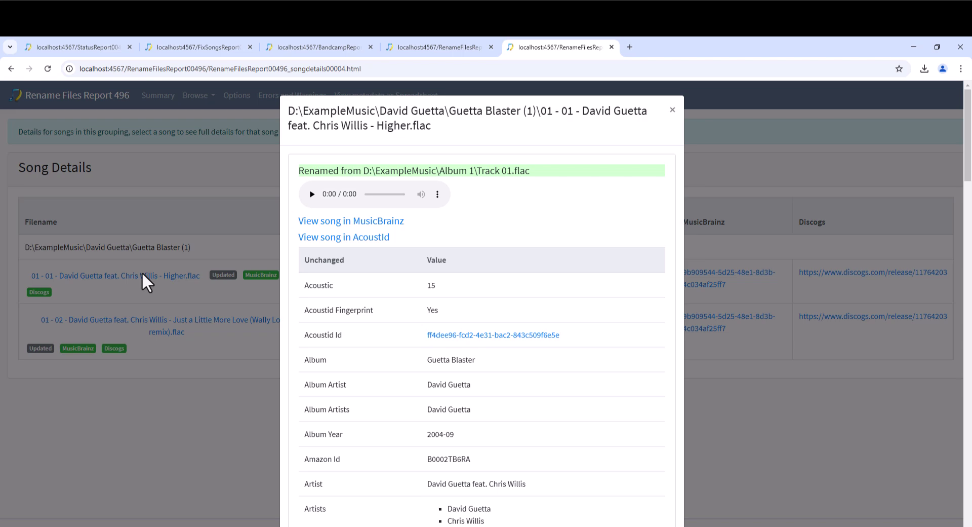
{"action": "left_click", "coordinate": [183, 201]}
{"action": "left_click", "coordinate": [12, 68]}
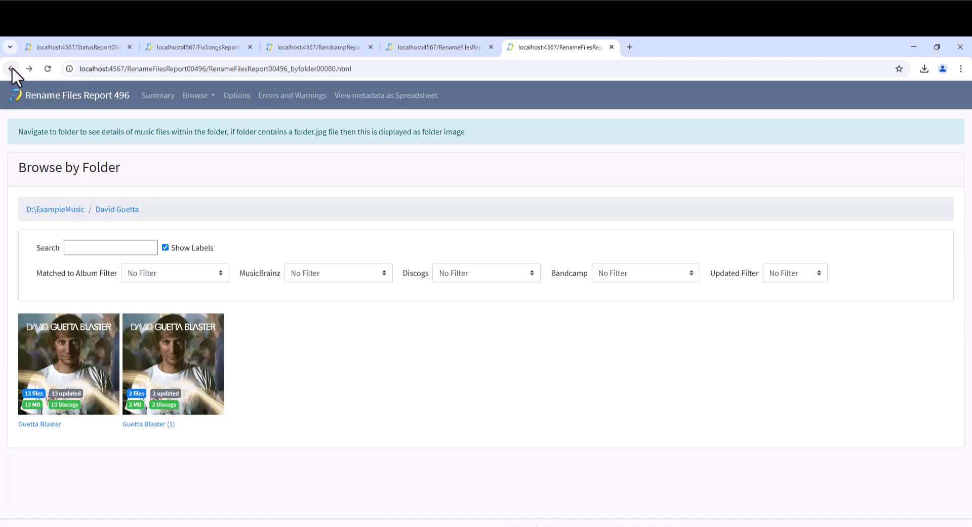
Check Let It Go's new track-based name in the Def Leppard\High 'n' Dry folder.
{"action": "left_click", "coordinate": [203, 97]}
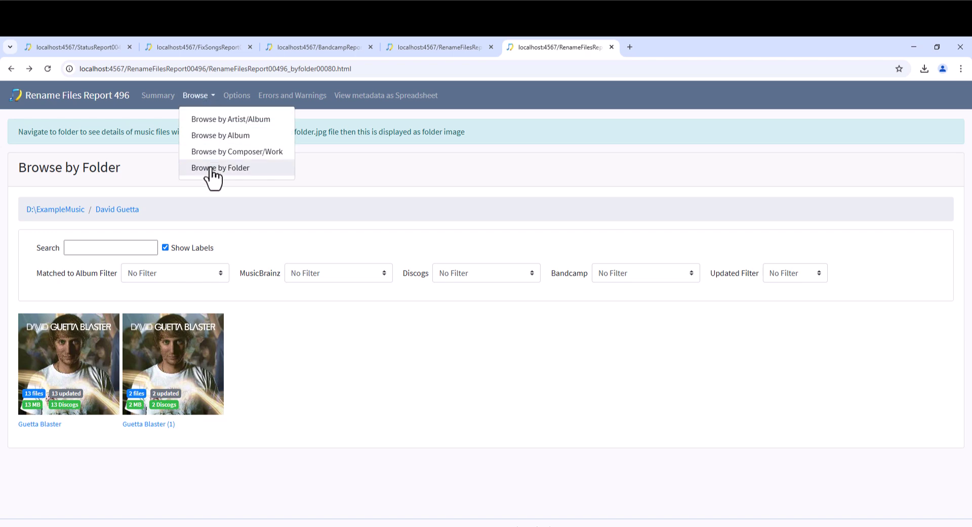
{"action": "left_click", "coordinate": [210, 171]}
{"action": "left_click", "coordinate": [180, 361]}
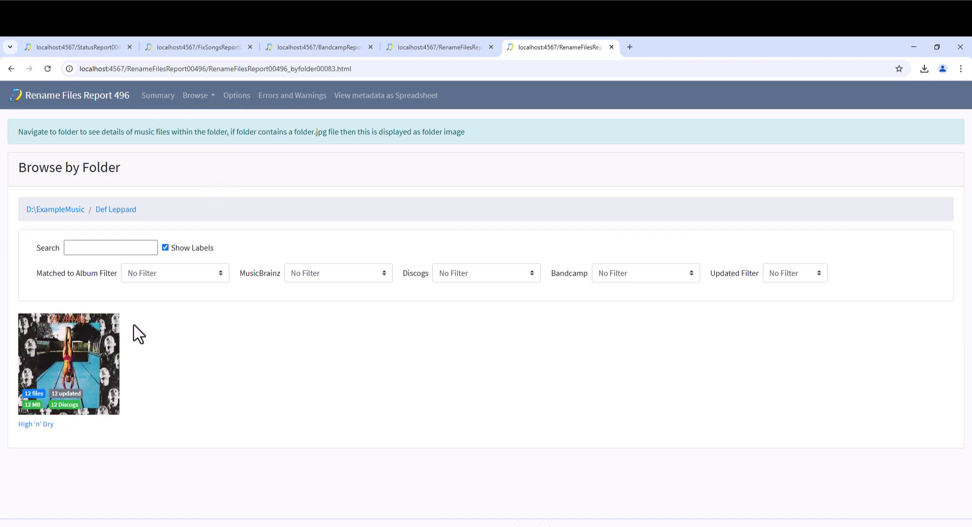
{"action": "left_click", "coordinate": [70, 341]}
{"action": "left_click", "coordinate": [70, 280]}
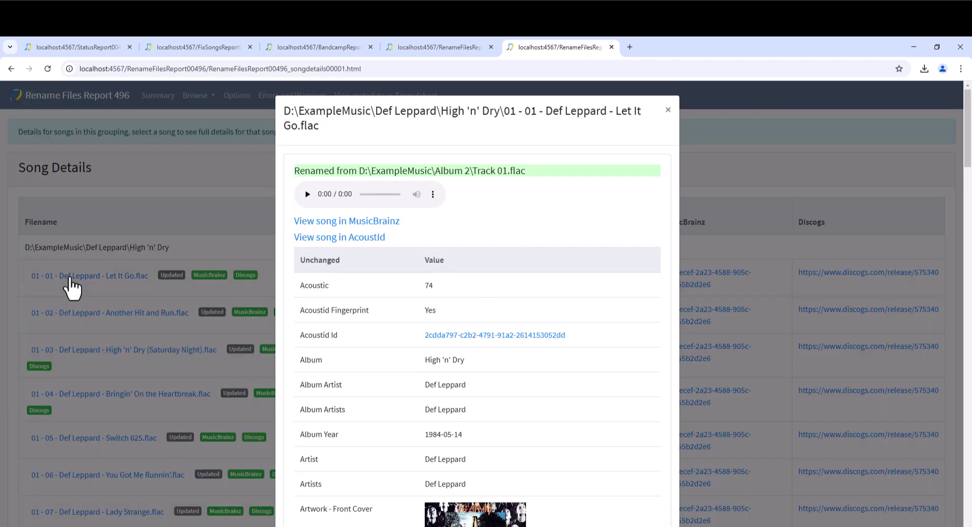
{"action": "left_click", "coordinate": [71, 287]}
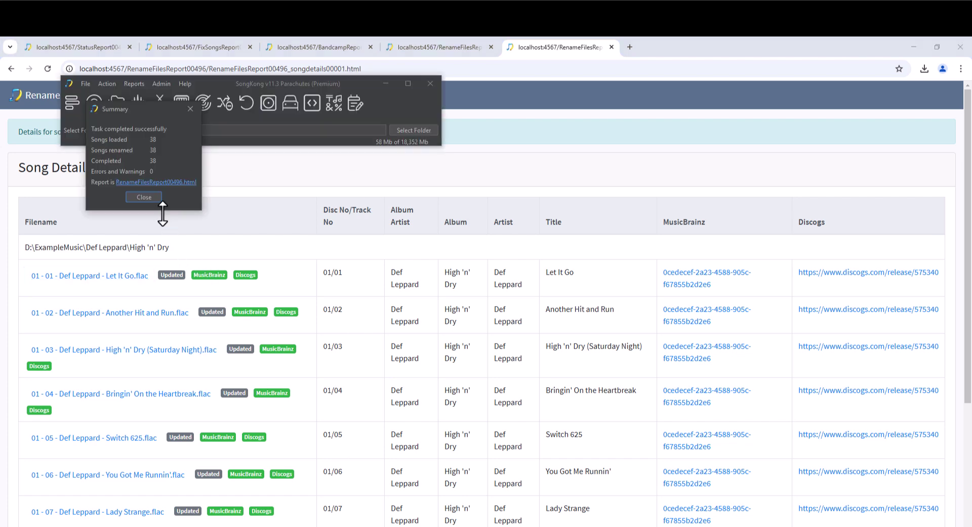
Start the Delete Duplicate Songs task and show its Advanced options.
{"action": "left_click", "coordinate": [153, 197]}
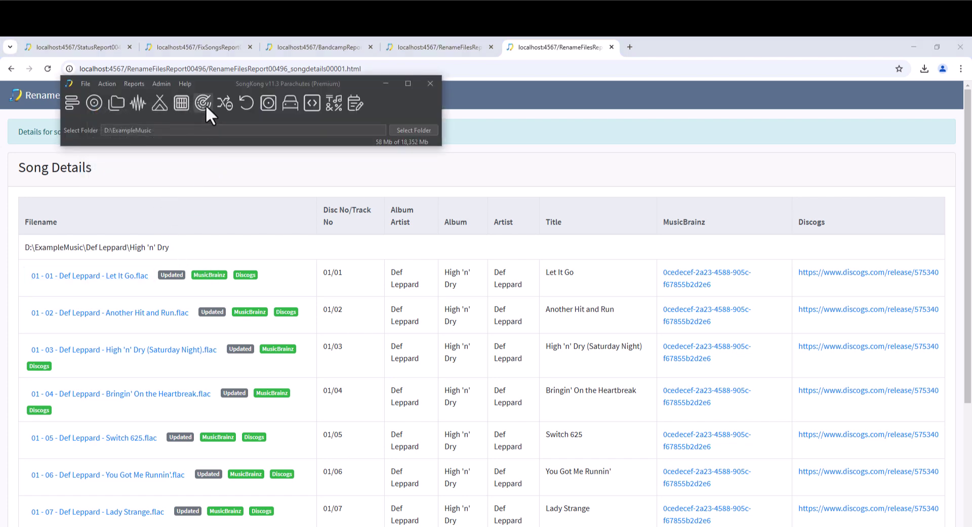
{"action": "left_click", "coordinate": [221, 103]}
{"action": "left_click", "coordinate": [195, 180]}
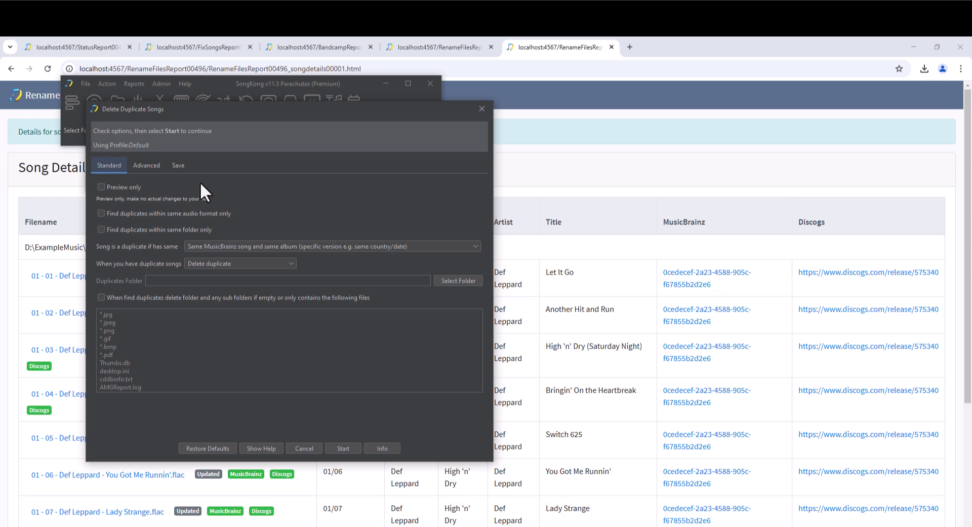
{"action": "left_click", "coordinate": [155, 163]}
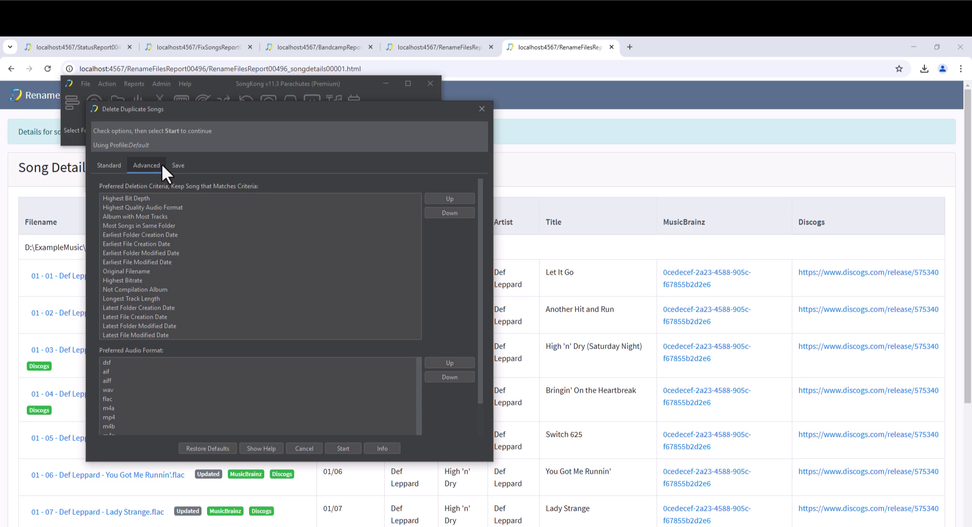
Step through the Preferred Deletion Criteria, from Highest Bit Depth to Highest Quality Audio Format.
{"action": "left_click", "coordinate": [164, 198]}
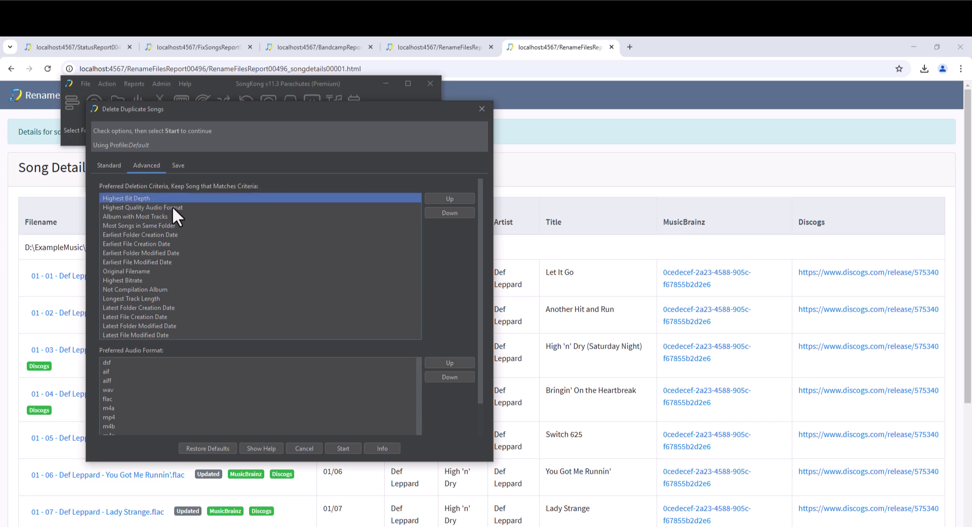
{"action": "left_click", "coordinate": [168, 207]}
{"action": "left_click", "coordinate": [166, 217]}
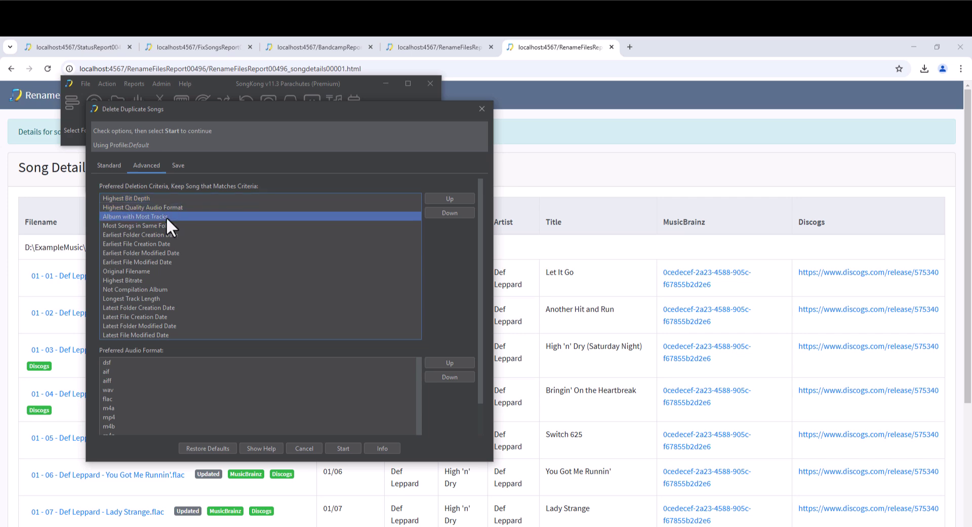
{"action": "left_click", "coordinate": [168, 226]}
{"action": "left_click", "coordinate": [168, 234]}
{"action": "left_click", "coordinate": [168, 243]}
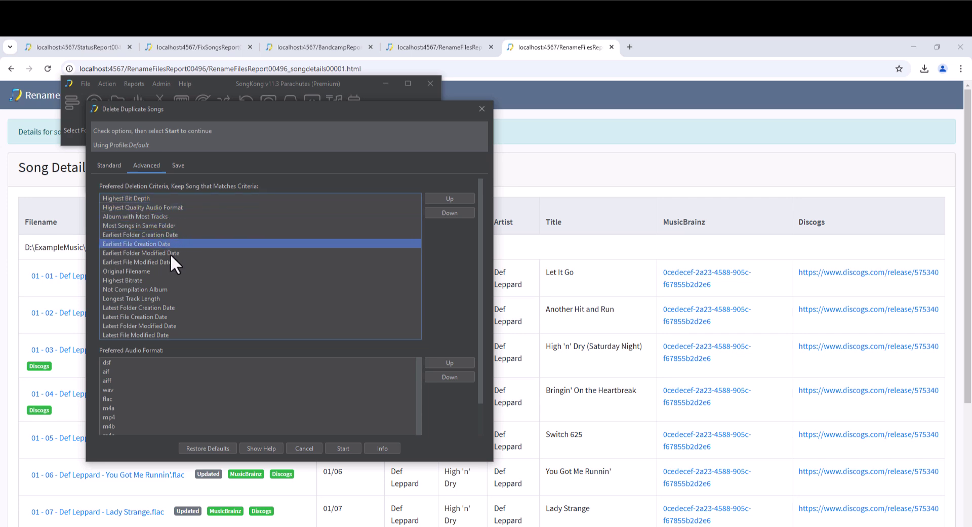
{"action": "left_click", "coordinate": [170, 252]}
{"action": "left_click", "coordinate": [169, 199]}
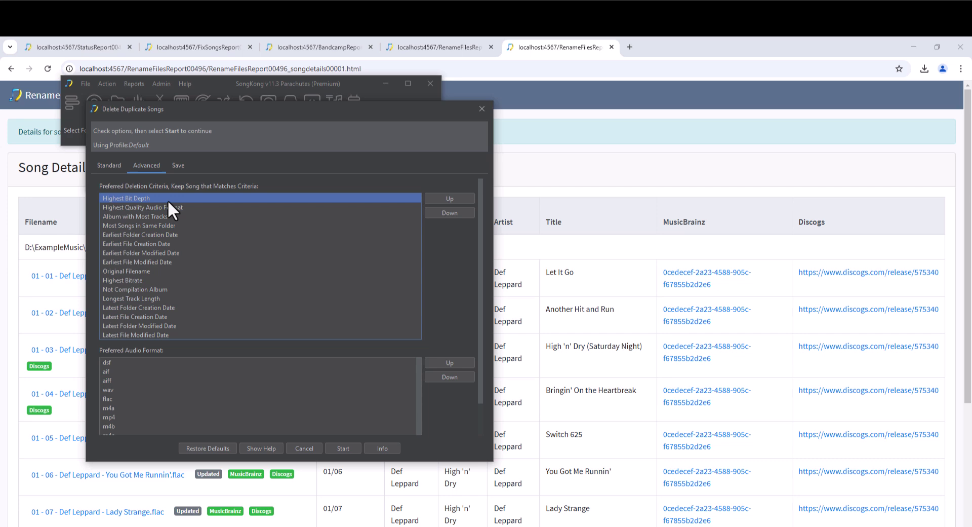
Run the duplicate deletion and open the report's David Guetta Guetta Blaster duplicates page.
{"action": "left_click", "coordinate": [348, 447]}
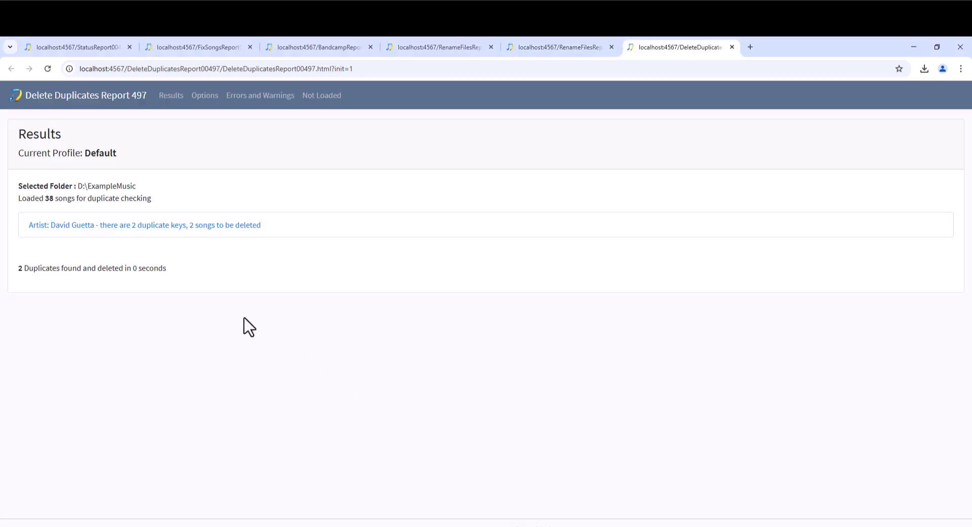
{"action": "left_click", "coordinate": [100, 229]}
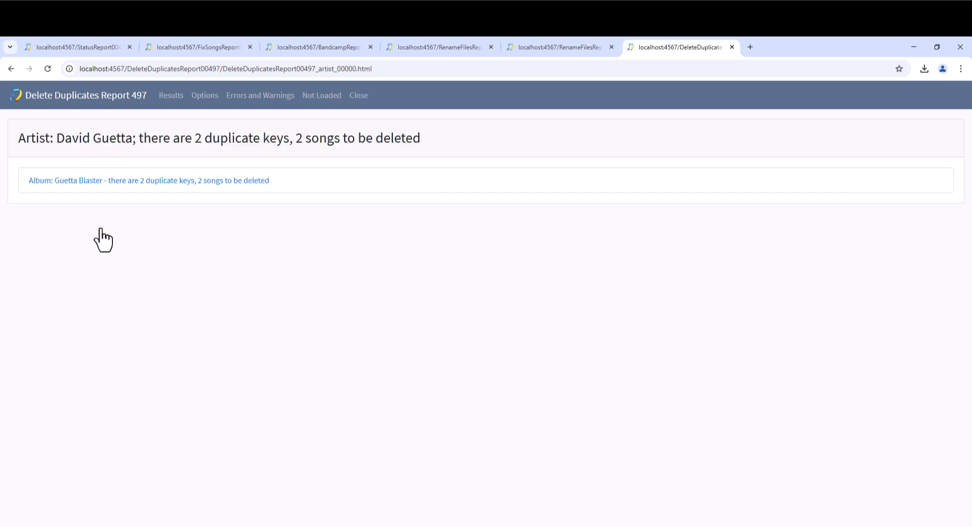
{"action": "left_click", "coordinate": [115, 183]}
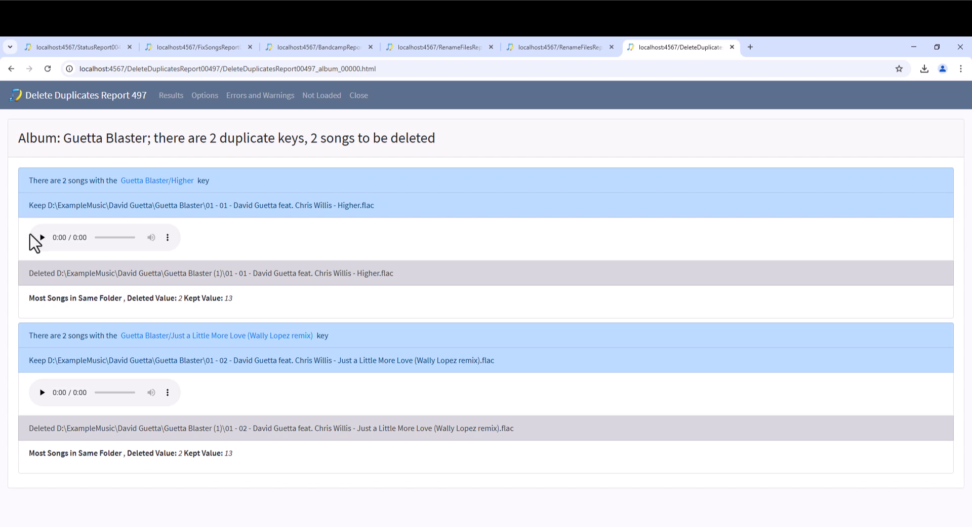
Highlight the Most Songs in Same Folder reason and the deleted copies' folder paths.
{"action": "left_click_drag", "start_coordinate": [29, 298], "coordinate": [256, 299]}
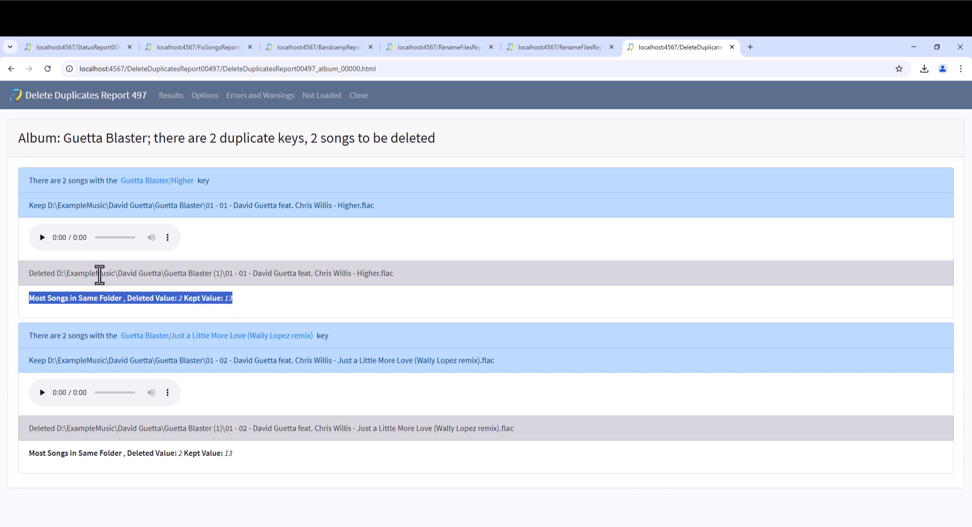
{"action": "left_click_drag", "start_coordinate": [59, 274], "coordinate": [233, 278]}
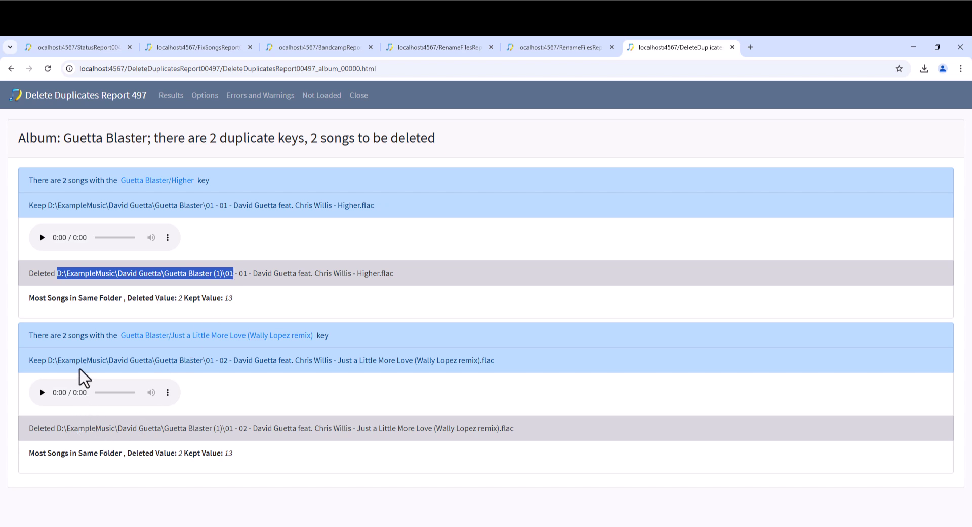
{"action": "left_click_drag", "start_coordinate": [29, 428], "coordinate": [224, 428]}
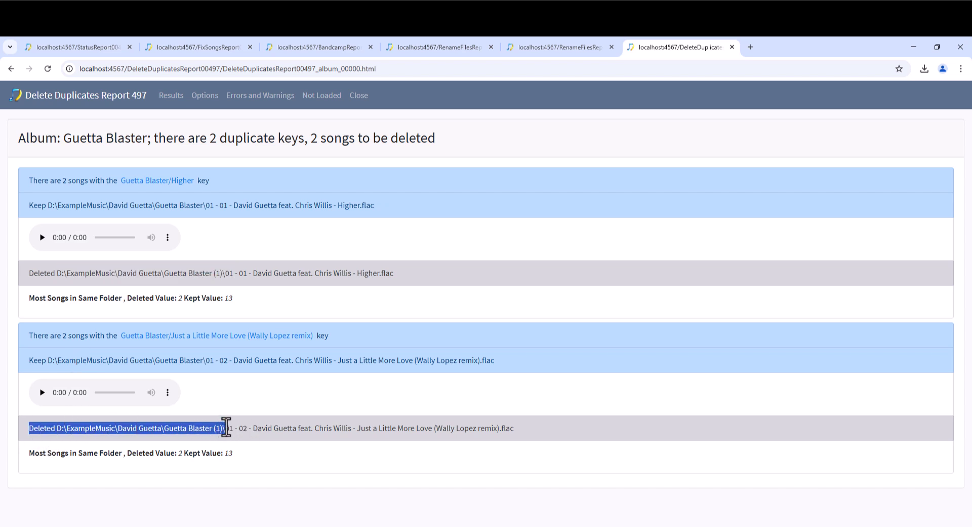
{"action": "left_click", "coordinate": [322, 522]}
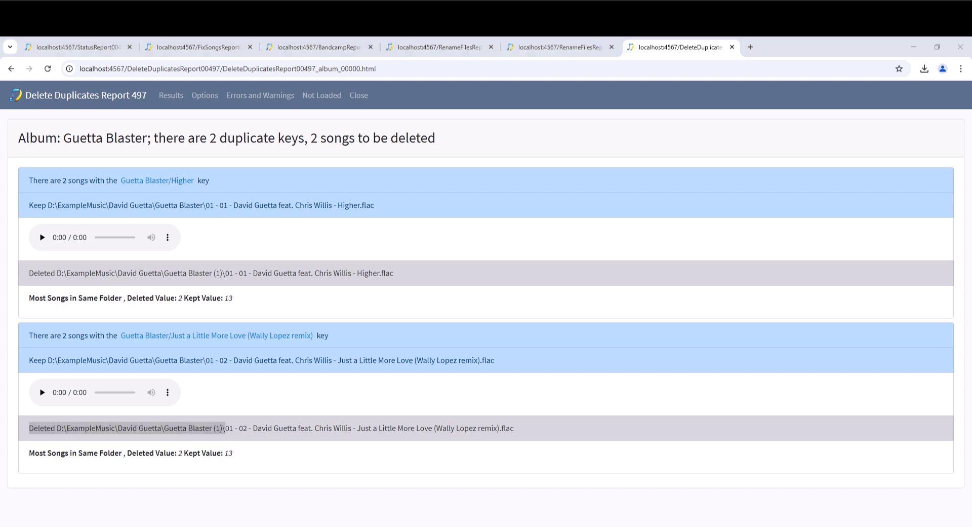
Load the recent folder D:\ExampleMusic\Def Leppard.
{"action": "left_click", "coordinate": [143, 198]}
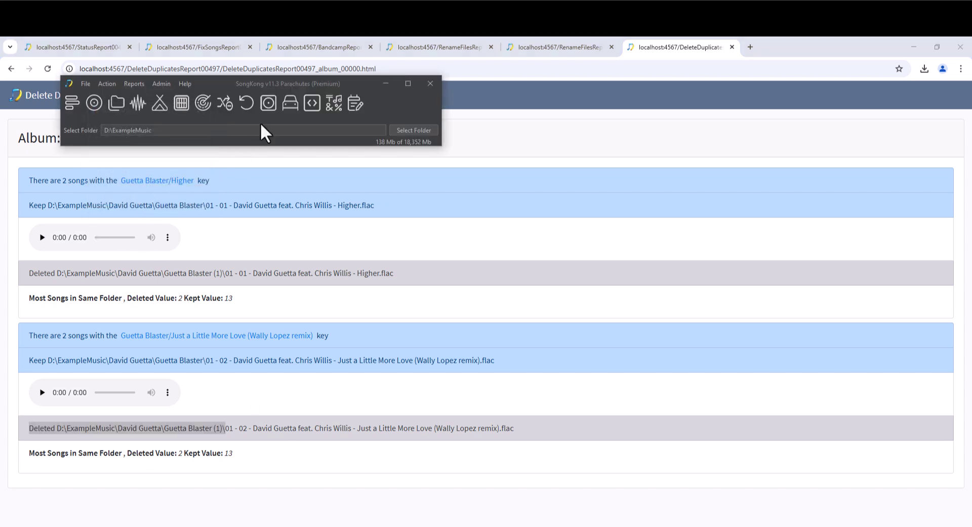
{"action": "left_click", "coordinate": [88, 85]}
{"action": "mouse_move", "coordinate": [100, 122]}
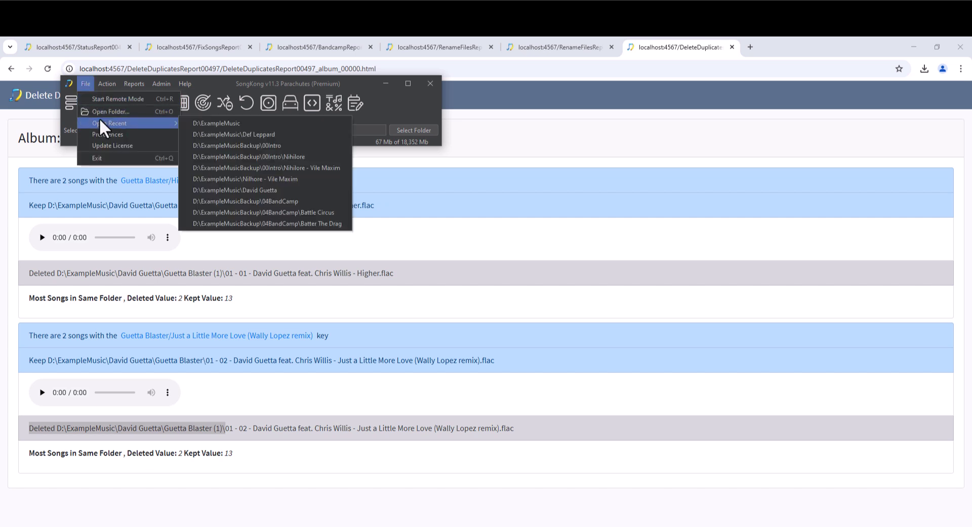
{"action": "left_click", "coordinate": [209, 133]}
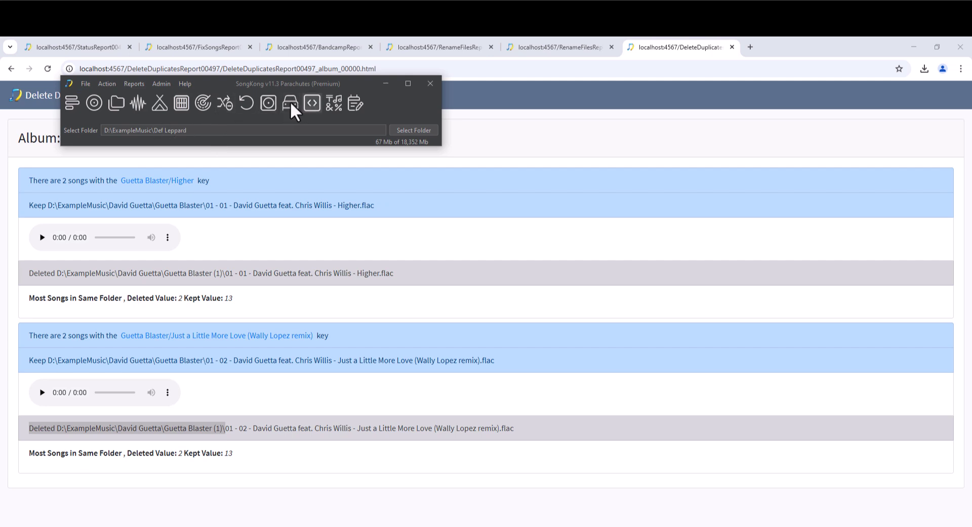
Run Match to One Album on the Def Leppard songs.
{"action": "left_click", "coordinate": [263, 102]}
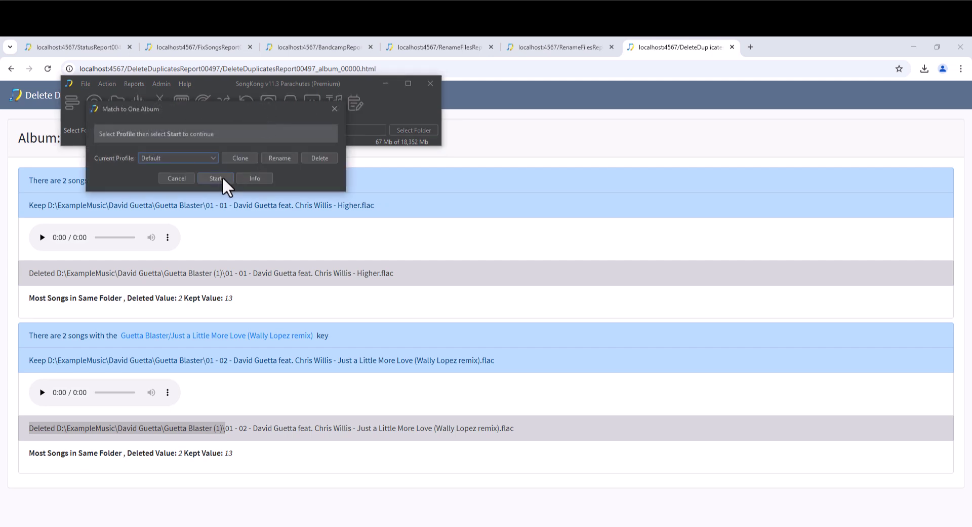
{"action": "left_click", "coordinate": [223, 176]}
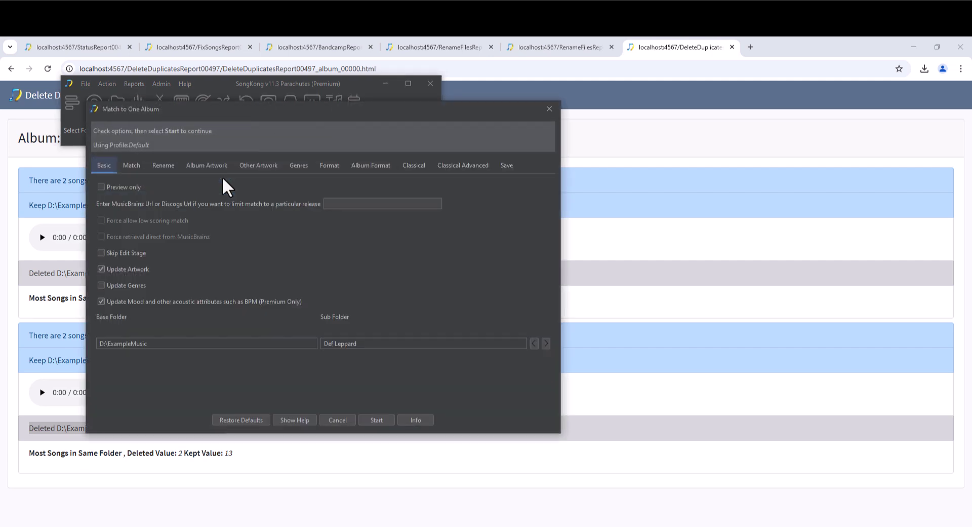
{"action": "left_click", "coordinate": [377, 420]}
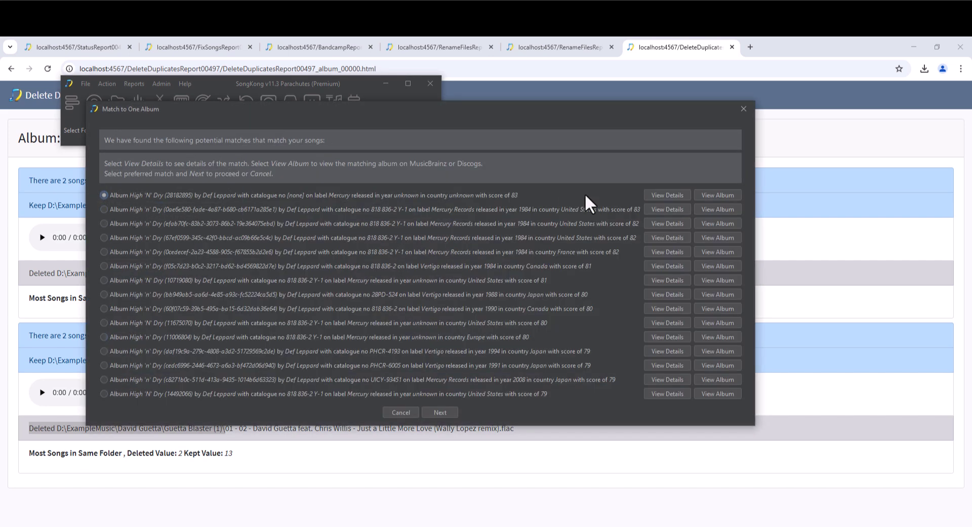
Pick the second candidate, the 1984 United States High 'n' Dry release, and save its metadata.
{"action": "left_click", "coordinate": [664, 211]}
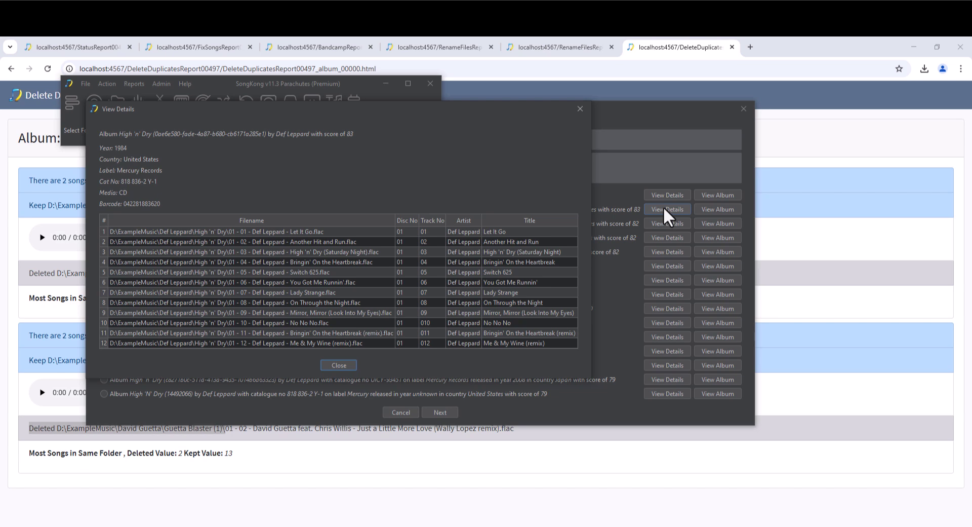
{"action": "left_click", "coordinate": [341, 367]}
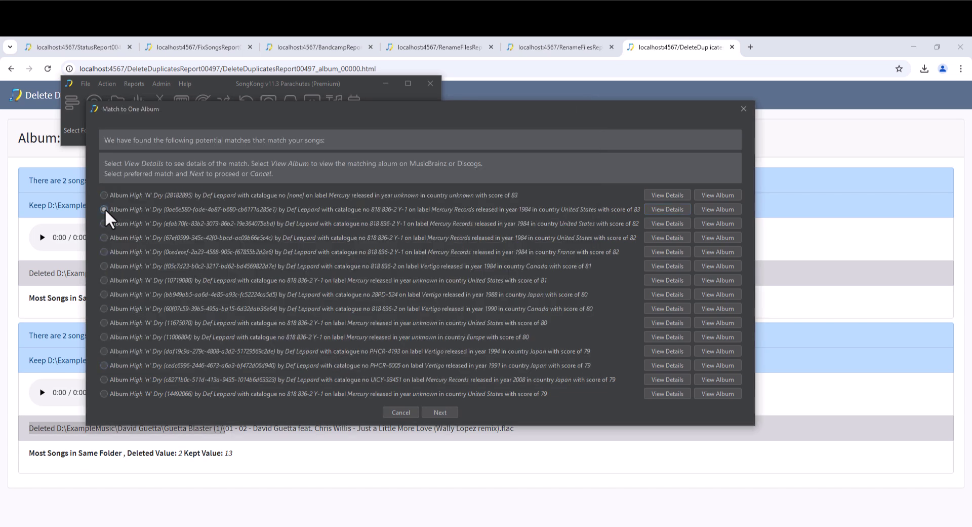
{"action": "left_click", "coordinate": [439, 411]}
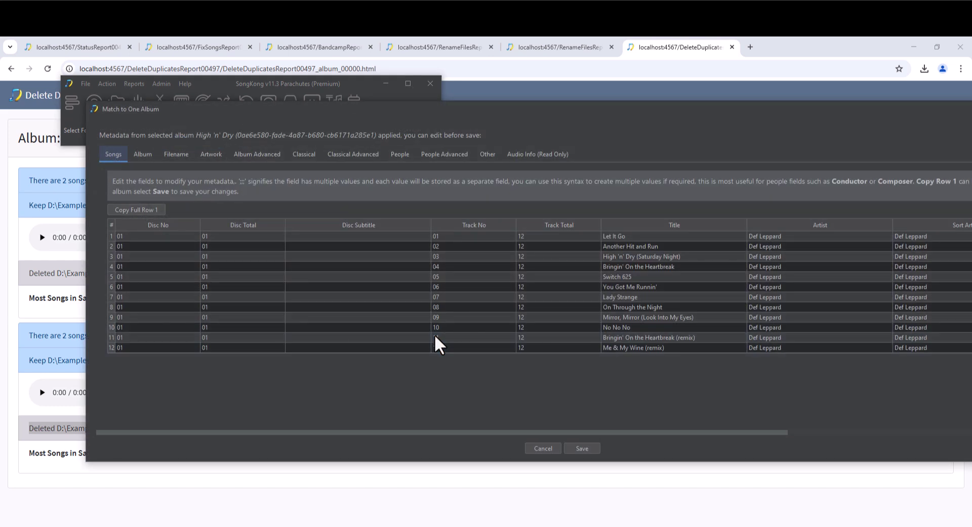
{"action": "left_click", "coordinate": [586, 449]}
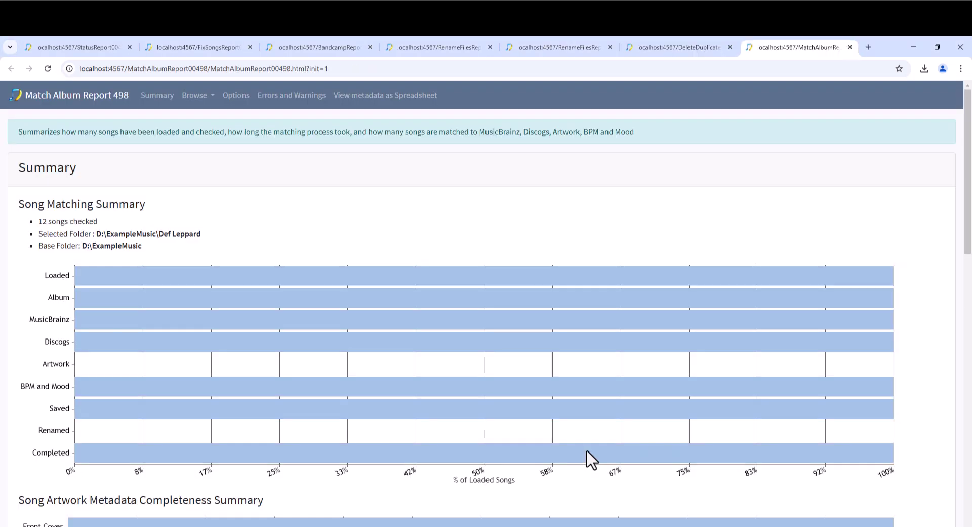
Browse the match report by folder and review Let It Go's old and new values, including 1984, United States.
{"action": "left_click", "coordinate": [215, 100]}
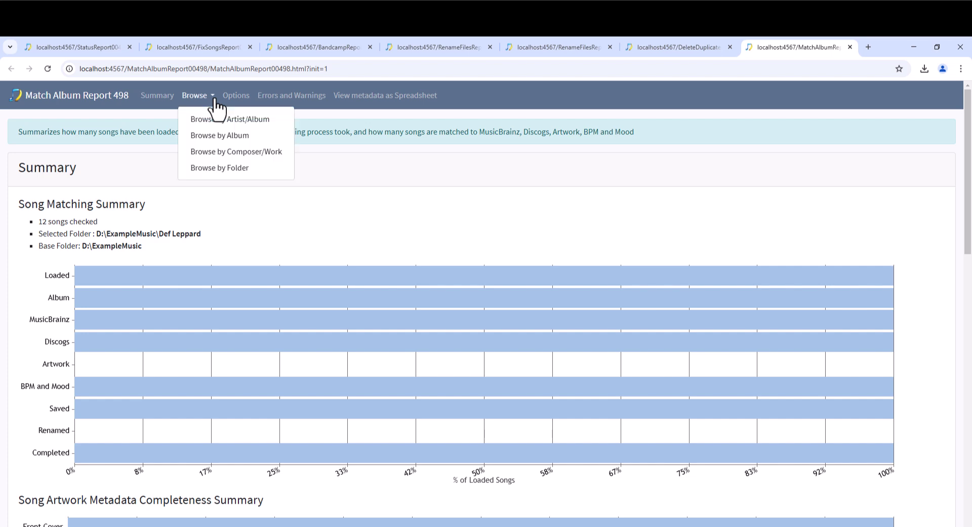
{"action": "left_click", "coordinate": [236, 169]}
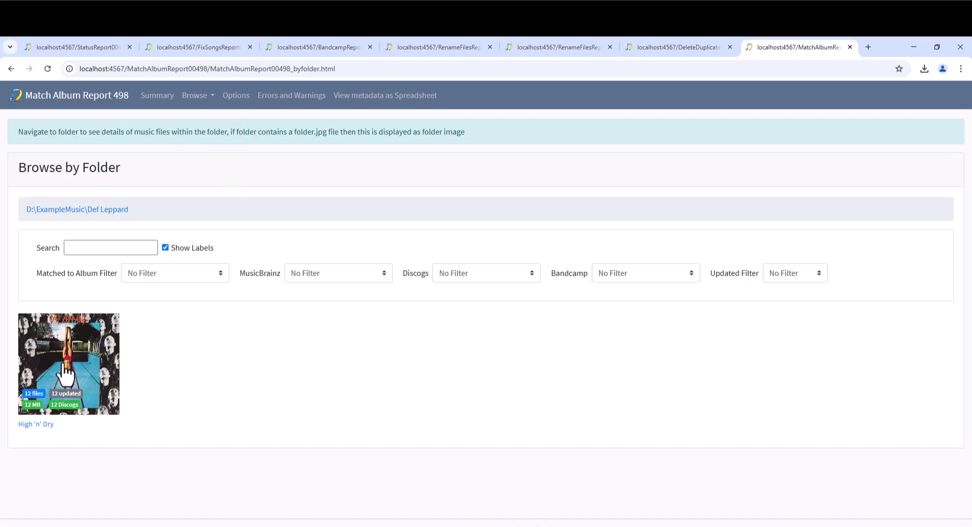
{"action": "left_click", "coordinate": [64, 369]}
{"action": "left_click", "coordinate": [92, 278]}
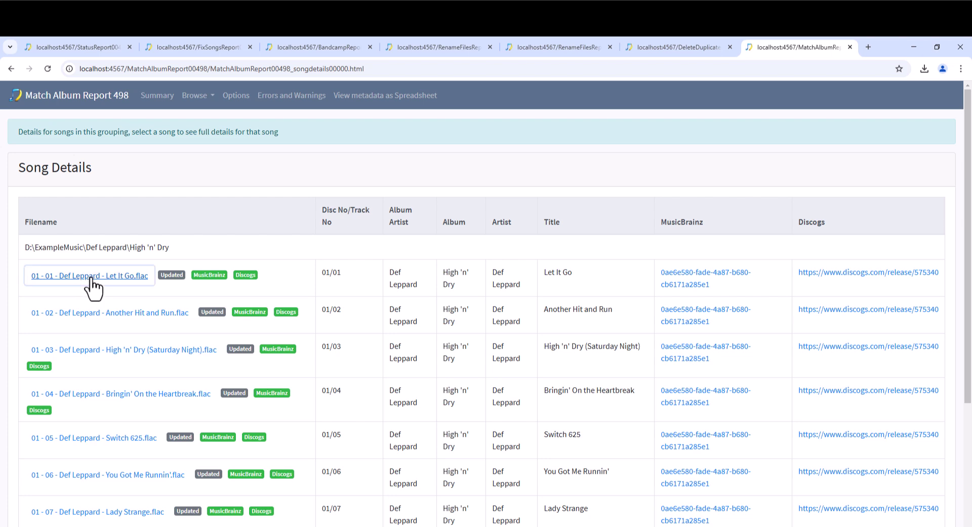
{"action": "scroll", "coordinate": [496, 313], "scroll_direction": "down", "scroll_amount": 4}
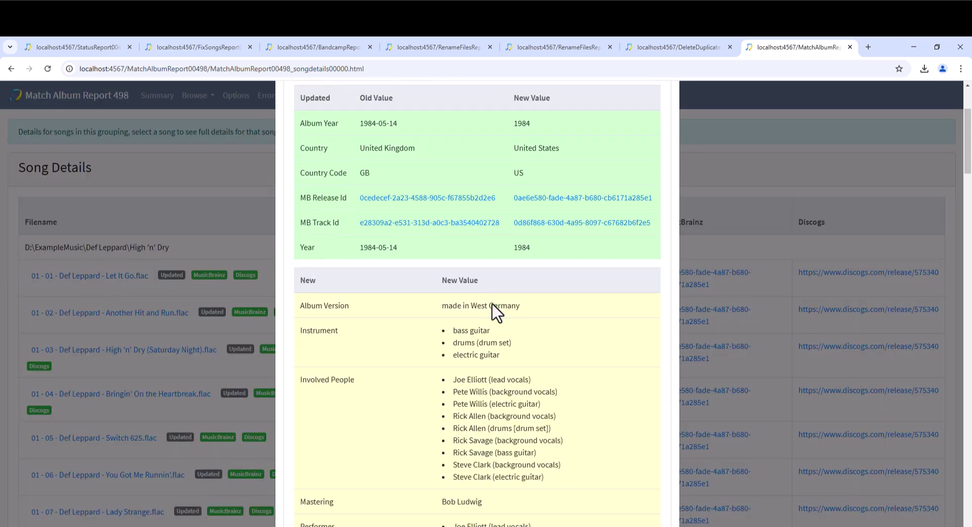
{"action": "scroll", "coordinate": [496, 313], "scroll_direction": "down", "scroll_amount": 2}
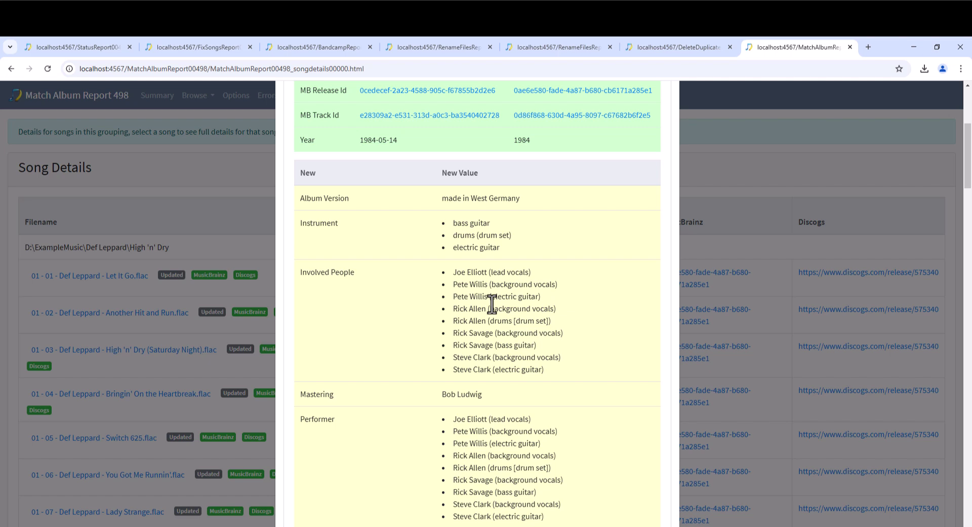
{"action": "scroll", "coordinate": [494, 308], "scroll_direction": "down", "scroll_amount": 4}
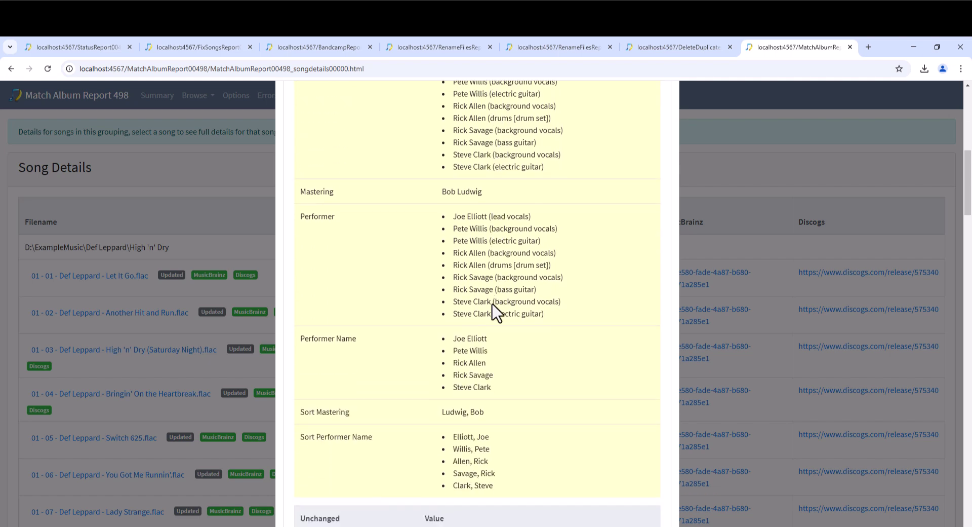
{"action": "scroll", "coordinate": [495, 309], "scroll_direction": "up", "scroll_amount": 10}
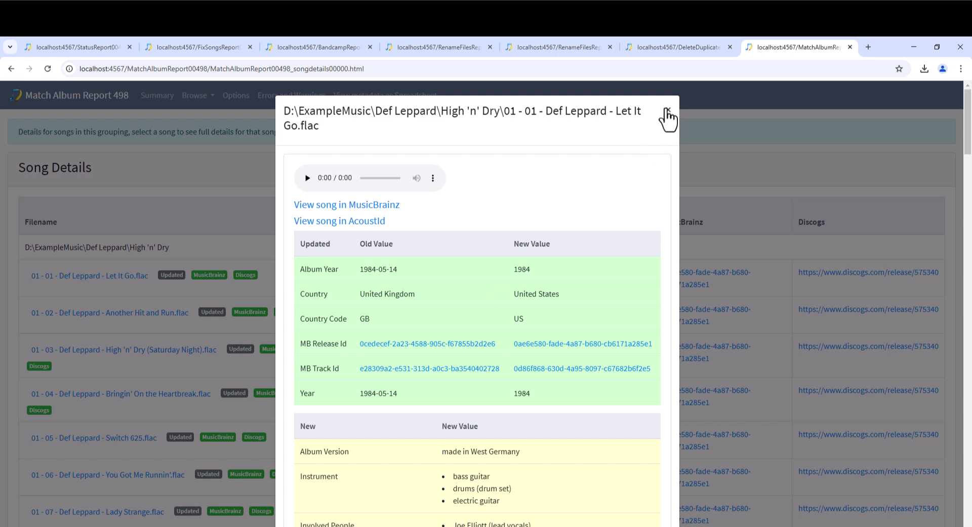
{"action": "left_click", "coordinate": [668, 114]}
{"action": "key", "text": "alt+Tab"}
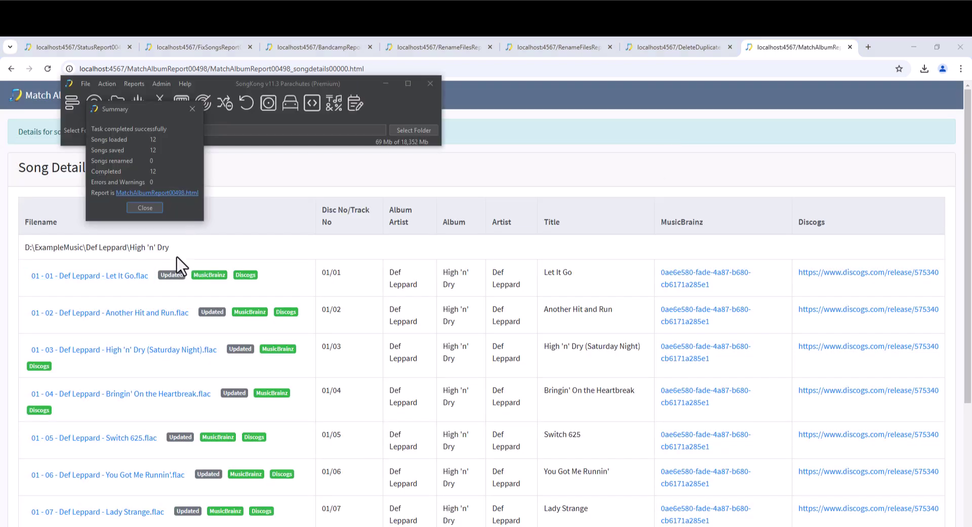
Run Meta Grater with the default profile, deleting the Performer and Performer Name fields.
{"action": "left_click", "coordinate": [145, 208]}
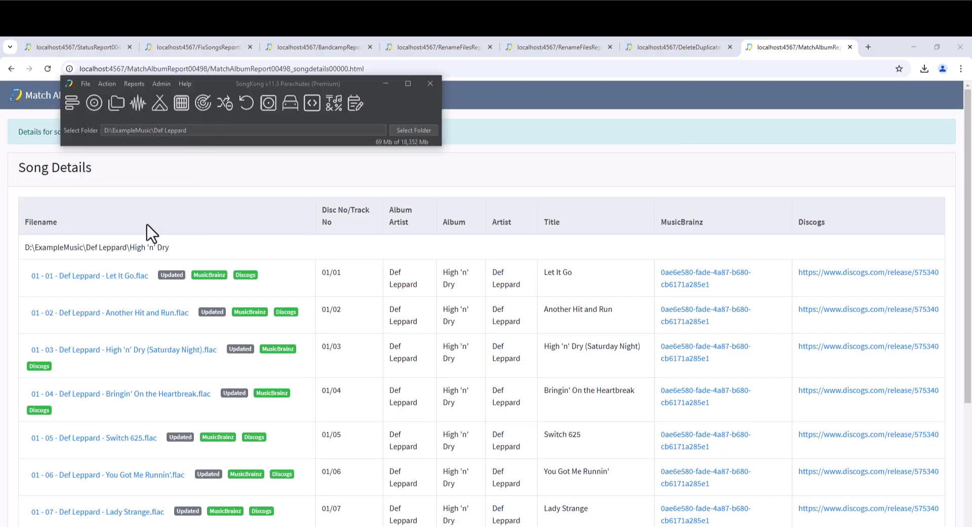
{"action": "left_click", "coordinate": [184, 102]}
{"action": "left_click", "coordinate": [199, 173]}
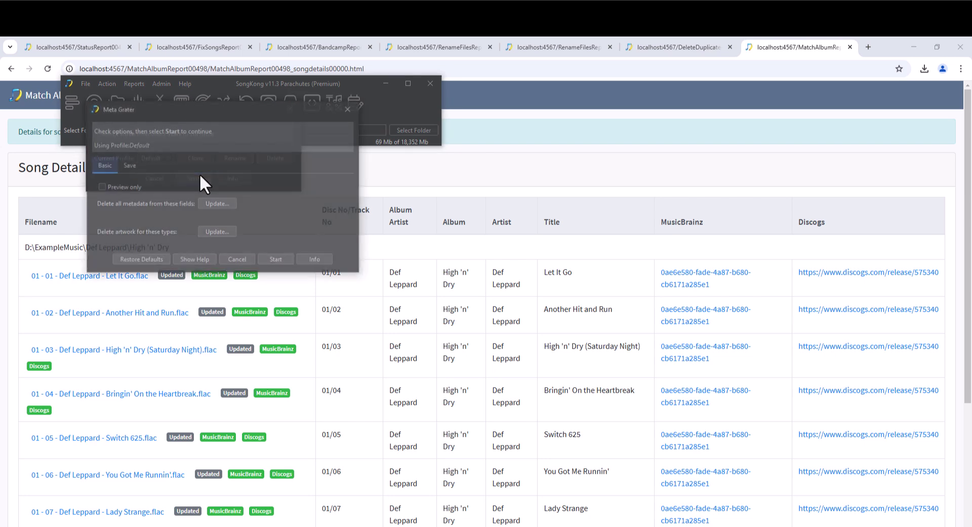
{"action": "left_click", "coordinate": [218, 204]}
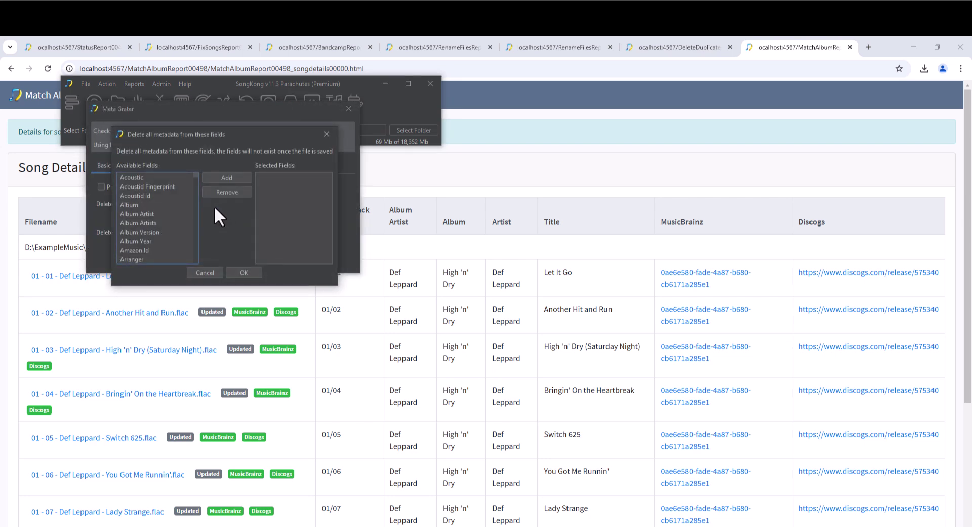
{"action": "left_click_drag", "start_coordinate": [195, 178], "coordinate": [196, 233]}
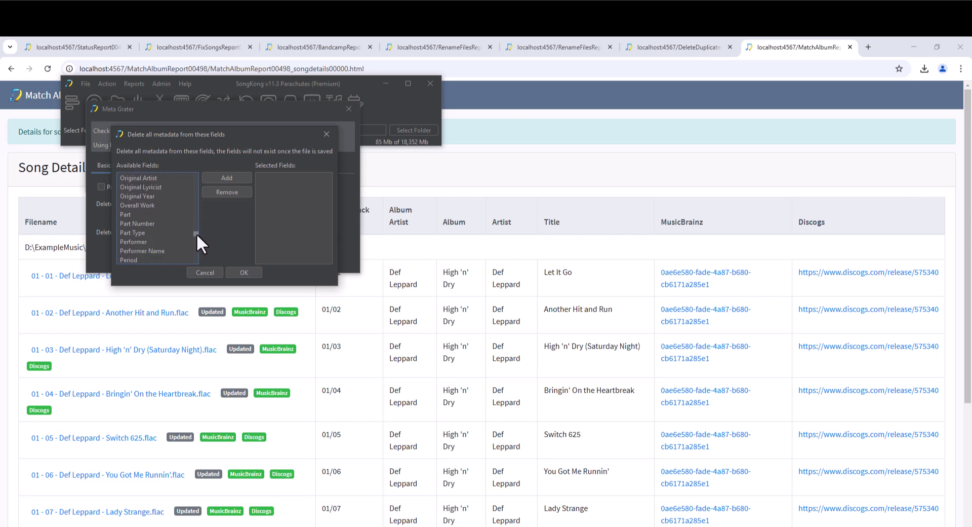
{"action": "left_click", "coordinate": [166, 242]}
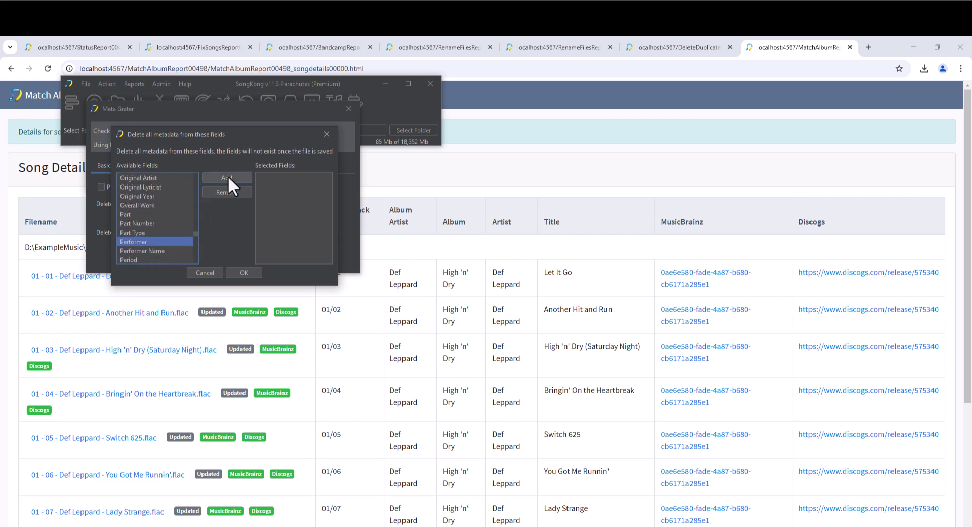
{"action": "left_click", "coordinate": [160, 251], "text": "ctrl"}
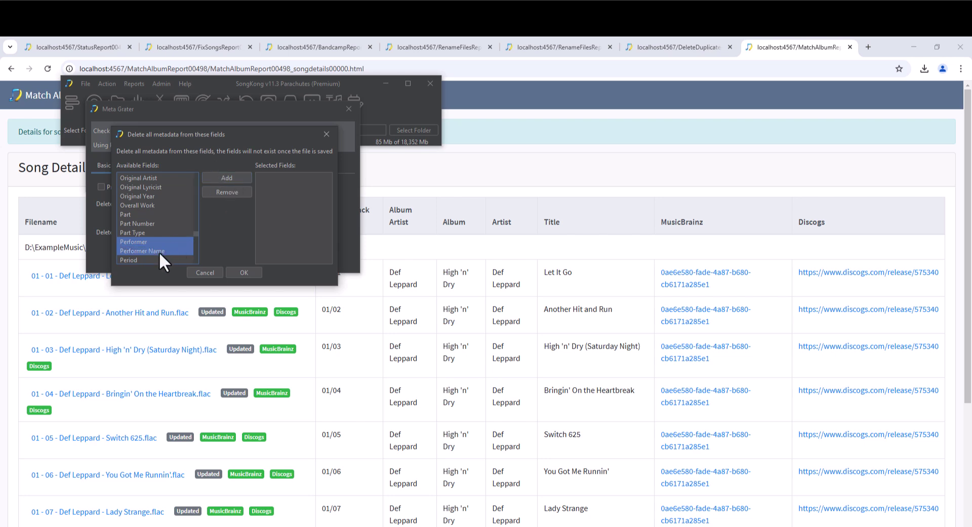
{"action": "left_click", "coordinate": [223, 180]}
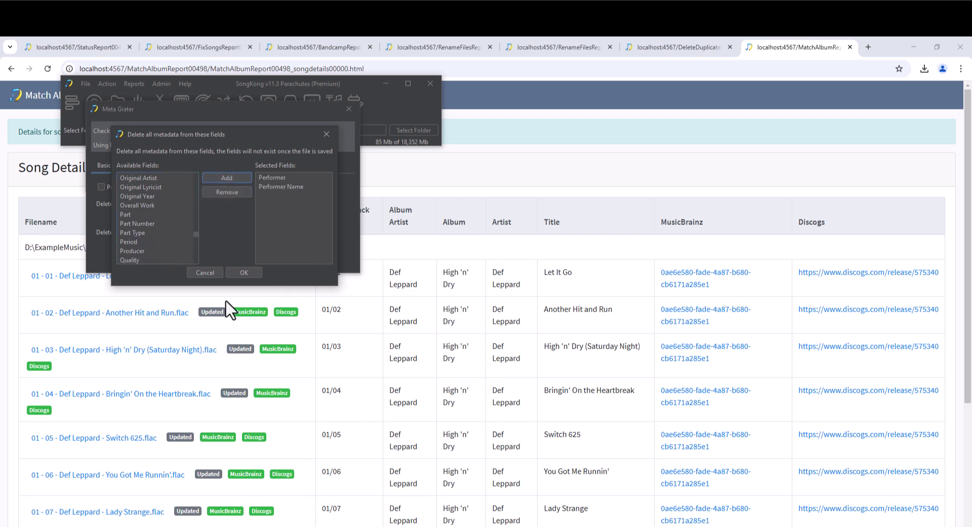
{"action": "left_click", "coordinate": [244, 272]}
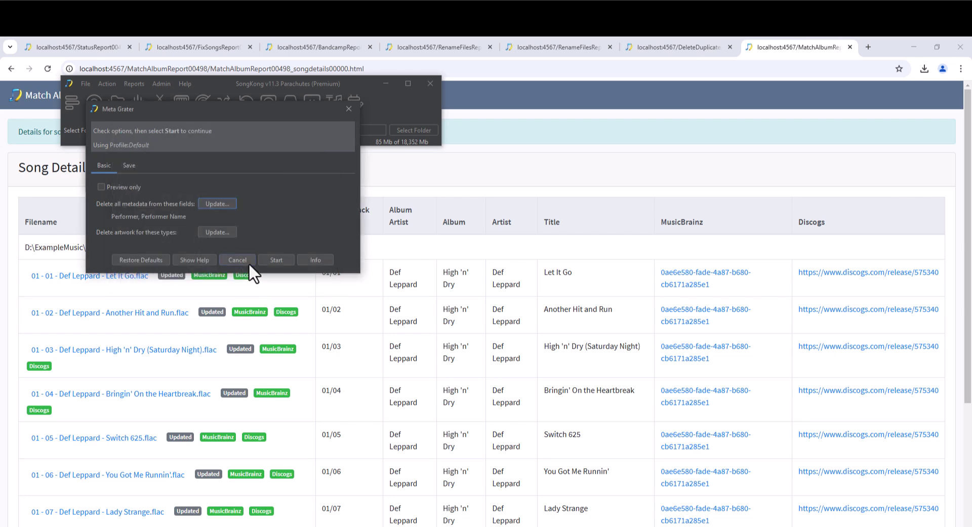
{"action": "left_click", "coordinate": [284, 260]}
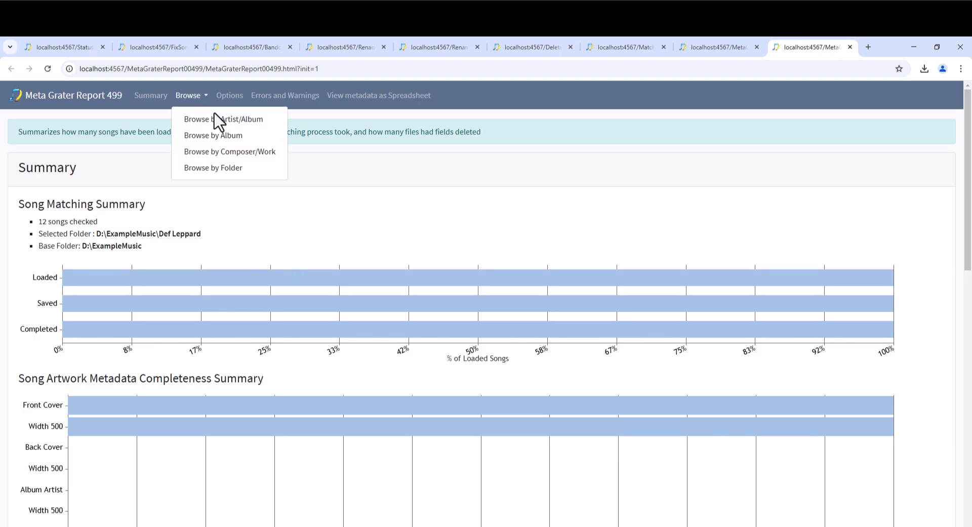
Browse Report 499 by folder, check Let It Go in High 'n' Dry, and dismiss the results.
{"action": "left_click", "coordinate": [225, 166]}
{"action": "left_click", "coordinate": [109, 344]}
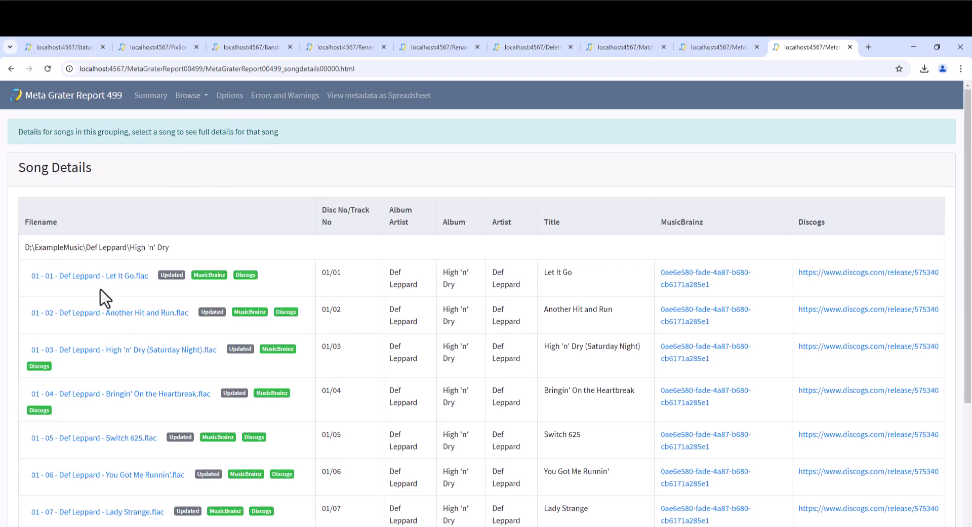
{"action": "left_click", "coordinate": [101, 282]}
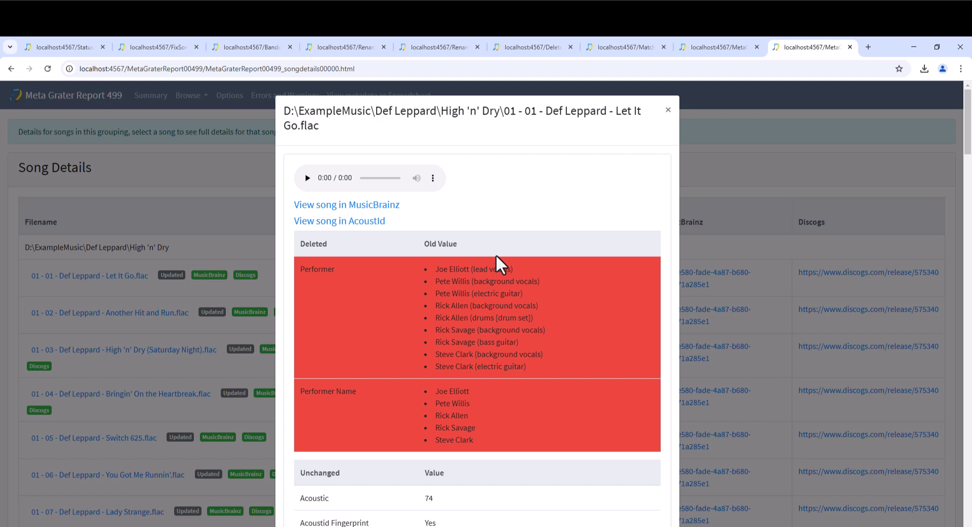
{"action": "left_click", "coordinate": [668, 110]}
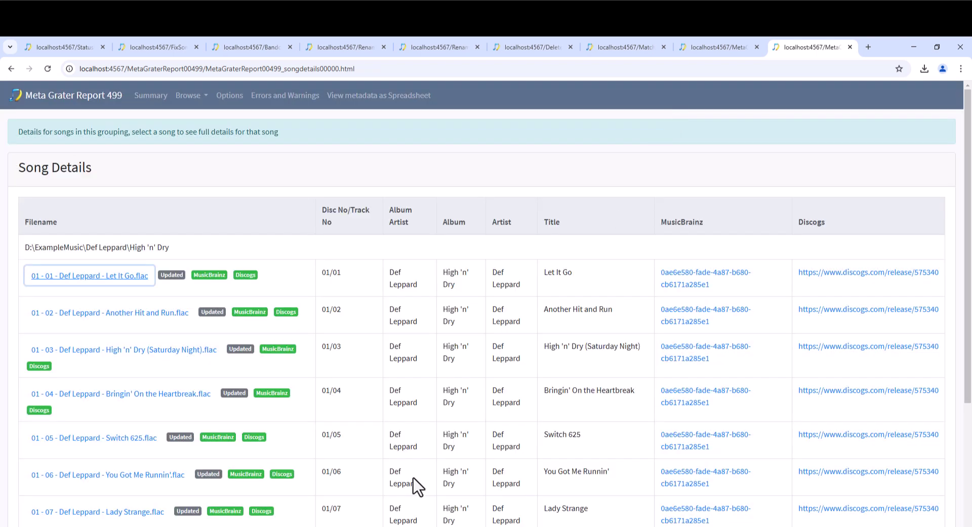
{"action": "key", "text": "alt+Tab"}
{"action": "left_click", "coordinate": [148, 196]}
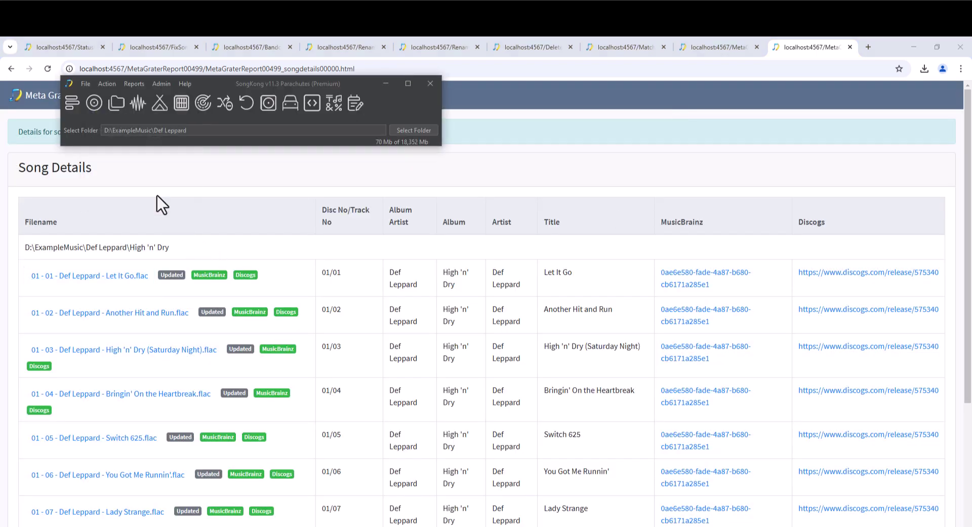
Start Auto Edit with the Default profile and look over its capitalization, find-and-replace and trim settings.
{"action": "left_click", "coordinate": [290, 104]}
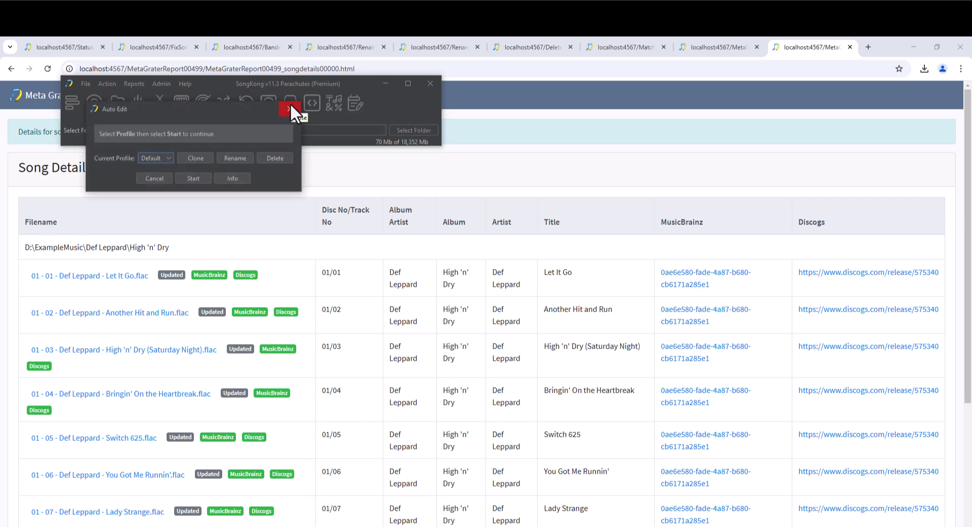
{"action": "left_click", "coordinate": [195, 179]}
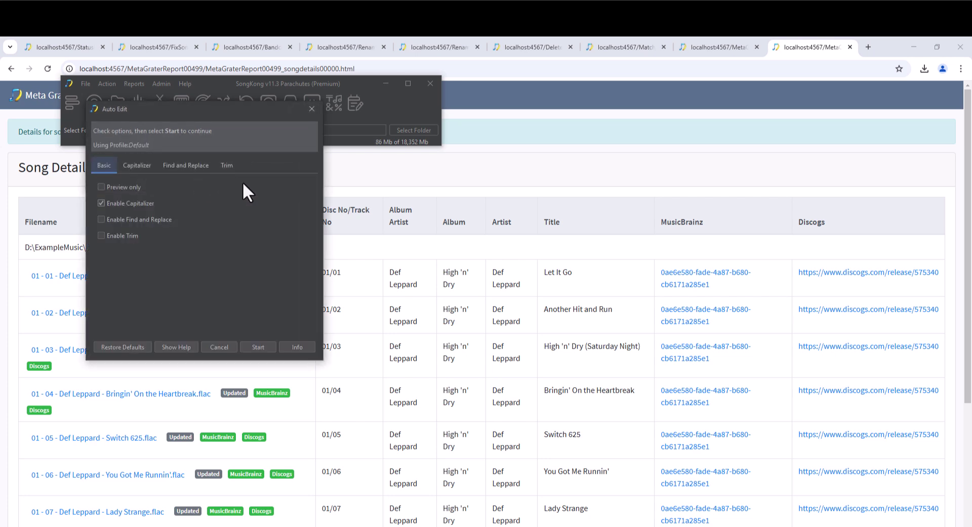
{"action": "left_click", "coordinate": [141, 165]}
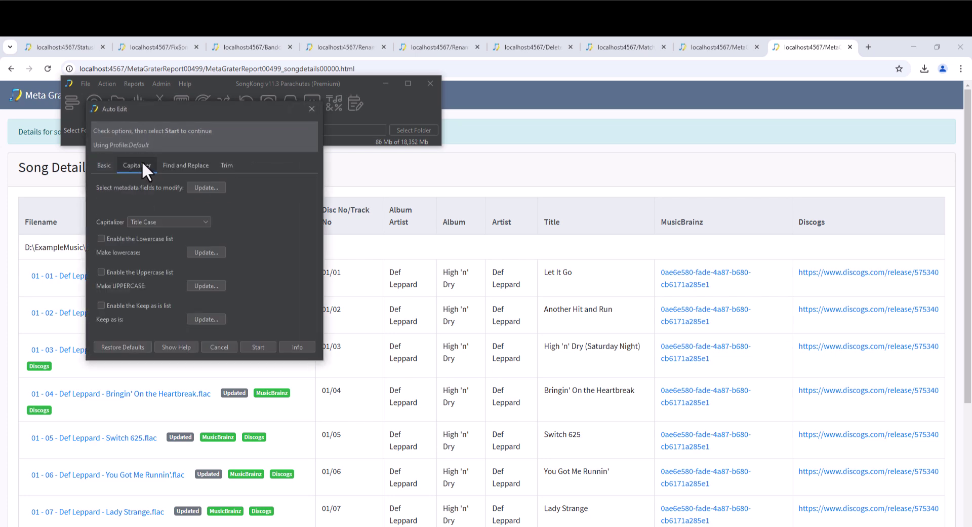
{"action": "left_click", "coordinate": [187, 166]}
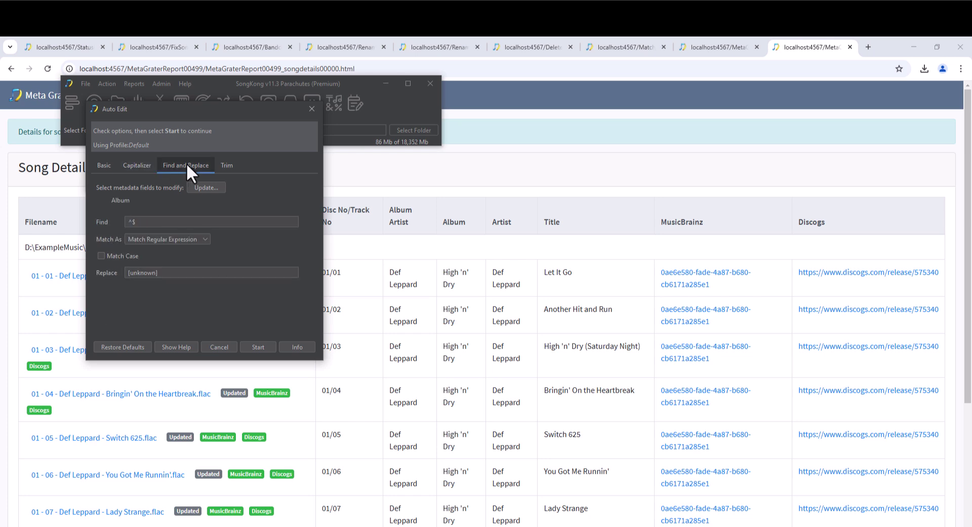
{"action": "left_click", "coordinate": [235, 164]}
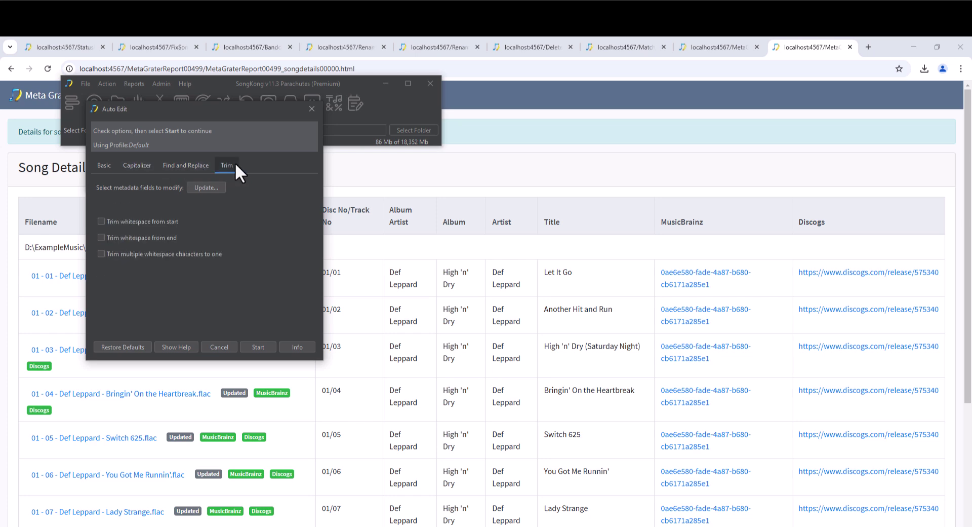
{"action": "left_click", "coordinate": [134, 165]}
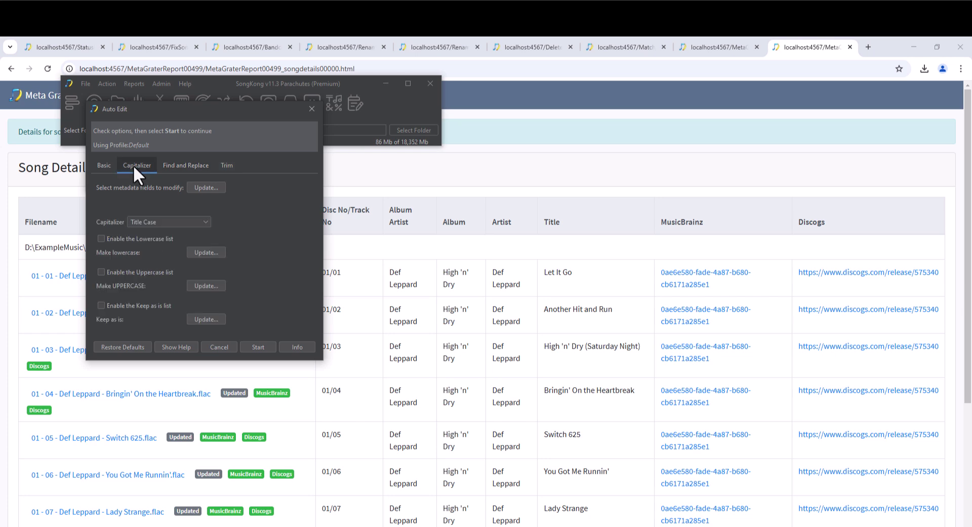
Set Artist and Title to UPPERCASE ALL LETTERS in the Capitalizer and run Auto Edit.
{"action": "left_click", "coordinate": [198, 187]}
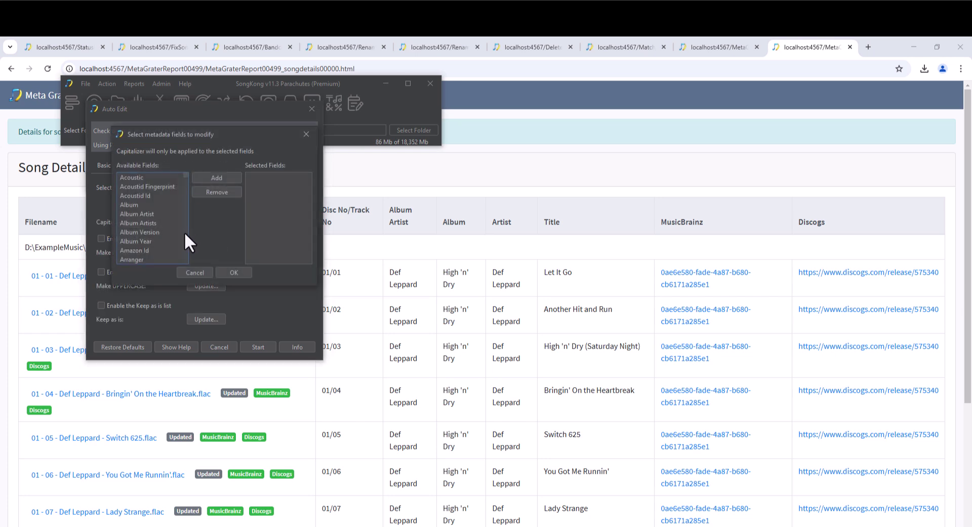
{"action": "scroll", "coordinate": [182, 229], "scroll_direction": "down", "scroll_amount": 3}
{"action": "left_click", "coordinate": [203, 176]}
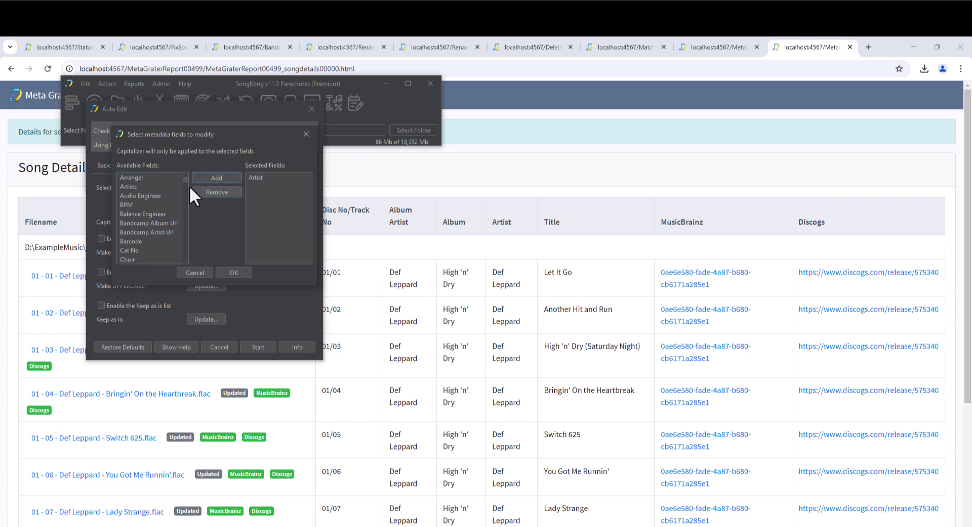
{"action": "left_click_drag", "start_coordinate": [186, 180], "coordinate": [184, 261]}
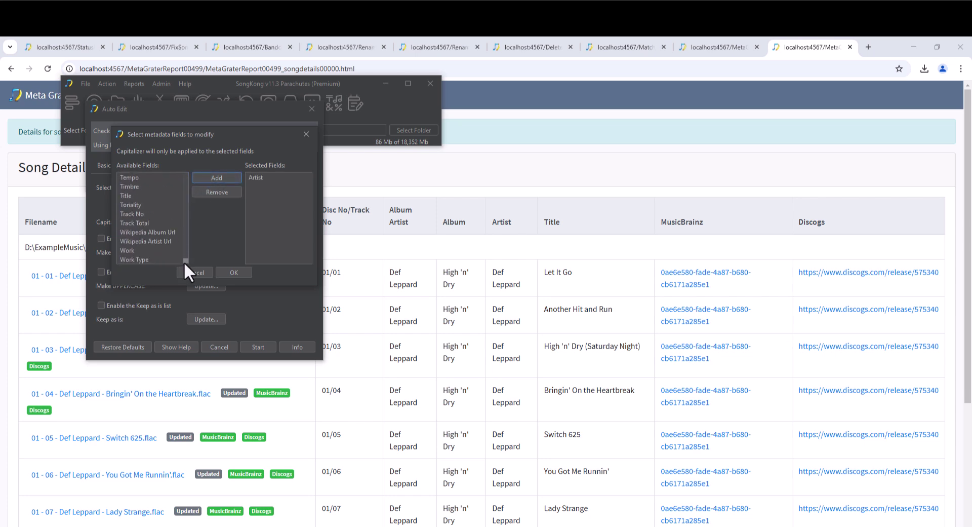
{"action": "left_click", "coordinate": [145, 191]}
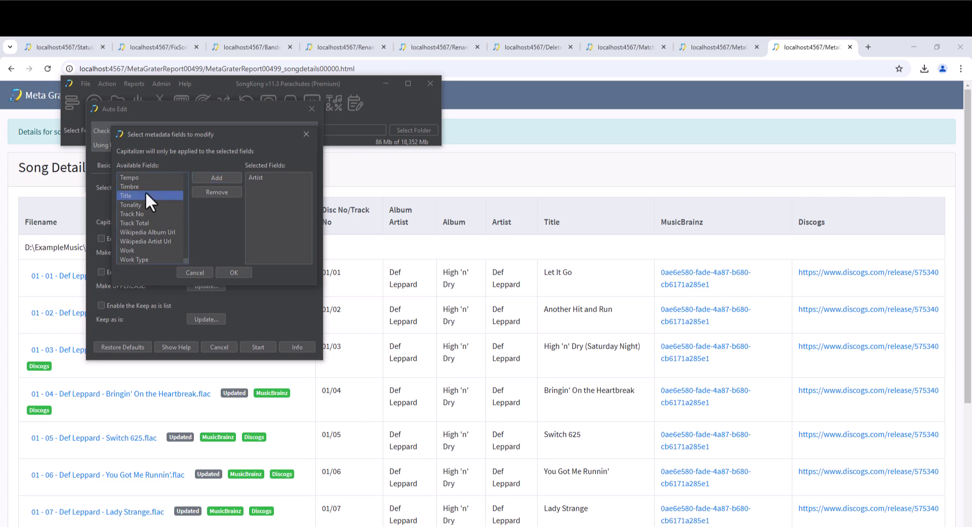
{"action": "left_click", "coordinate": [208, 178]}
{"action": "left_click", "coordinate": [226, 270]}
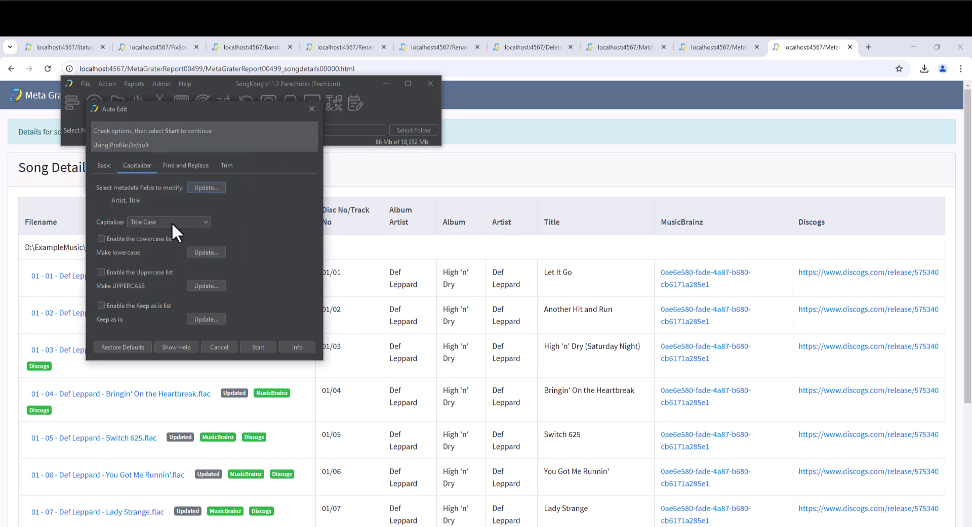
{"action": "left_click", "coordinate": [172, 219]}
{"action": "left_click", "coordinate": [182, 271]}
{"action": "left_click", "coordinate": [259, 346]}
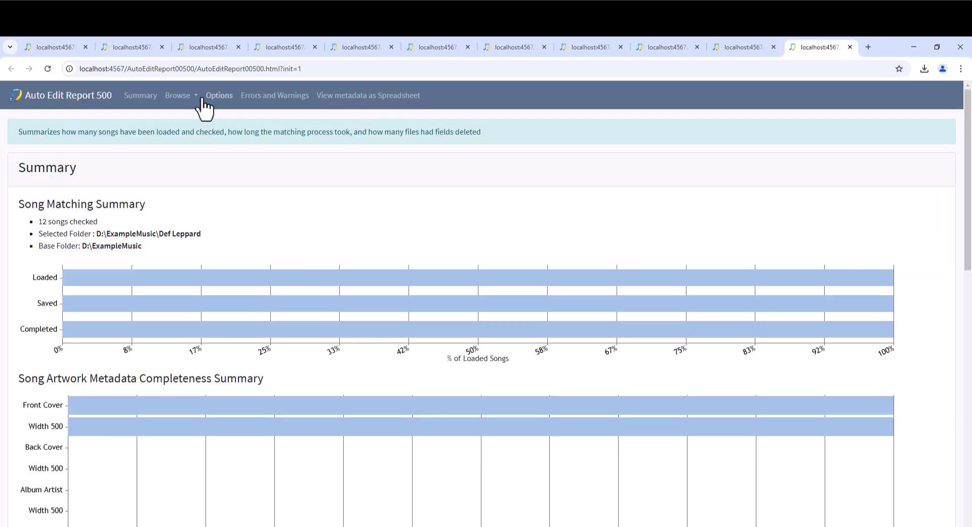
Browse Report 500 by folder, view Let It Go and Another Hit and Run changes, then close the summary.
{"action": "left_click", "coordinate": [196, 96]}
{"action": "left_click", "coordinate": [202, 180]}
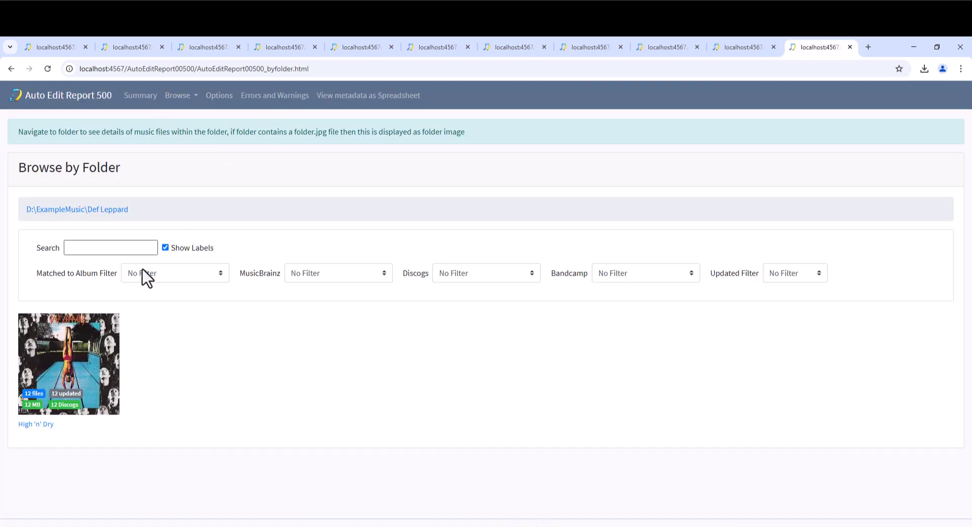
{"action": "left_click", "coordinate": [87, 357]}
{"action": "left_click", "coordinate": [79, 276]}
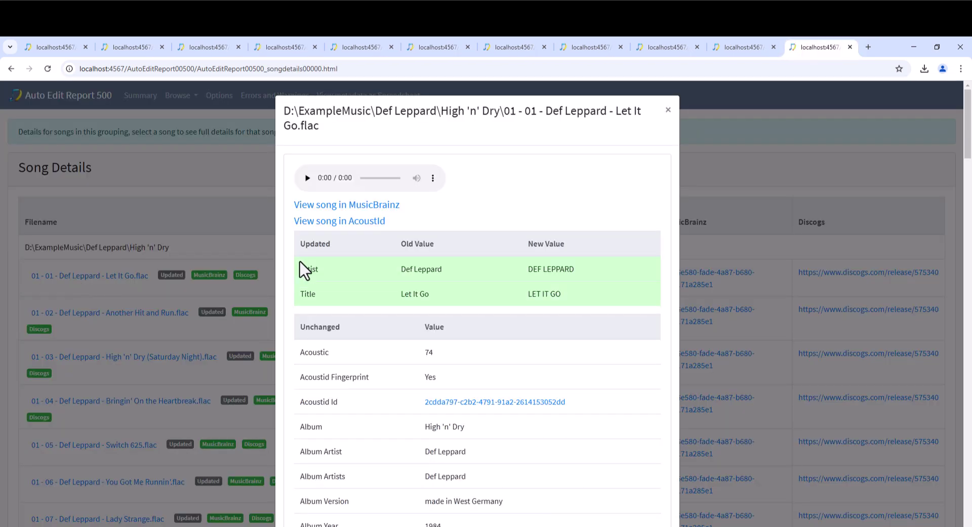
{"action": "left_click", "coordinate": [136, 311]}
{"action": "left_click", "coordinate": [135, 311]}
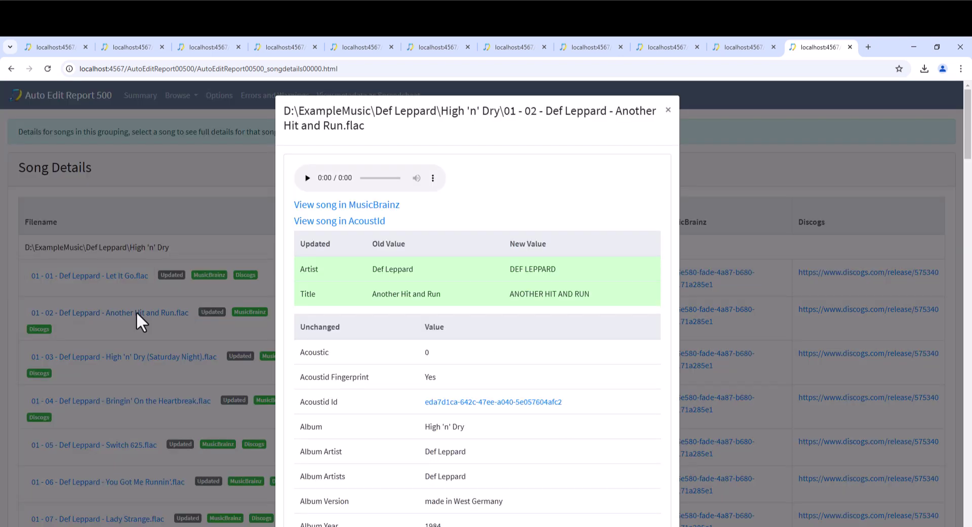
{"action": "left_click", "coordinate": [178, 201]}
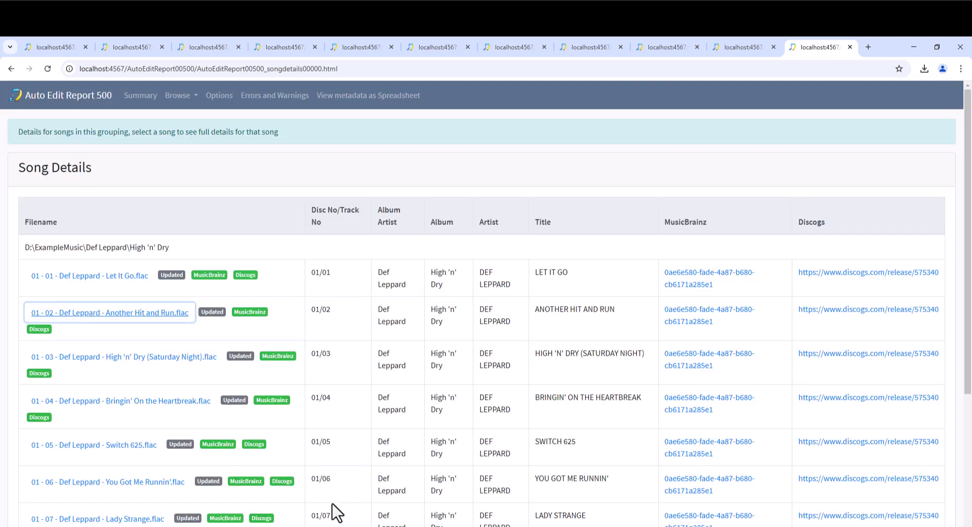
{"action": "key", "text": "alt+Tab"}
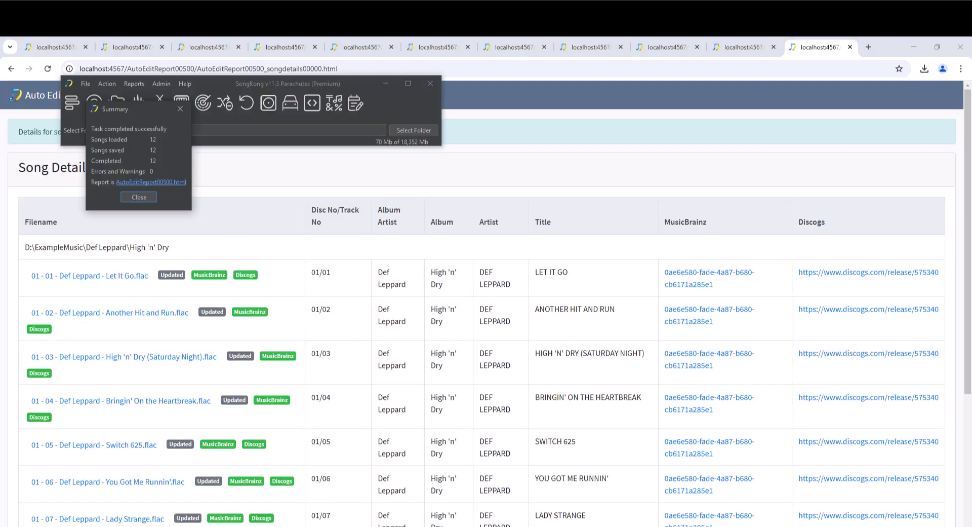
{"action": "left_click", "coordinate": [139, 197]}
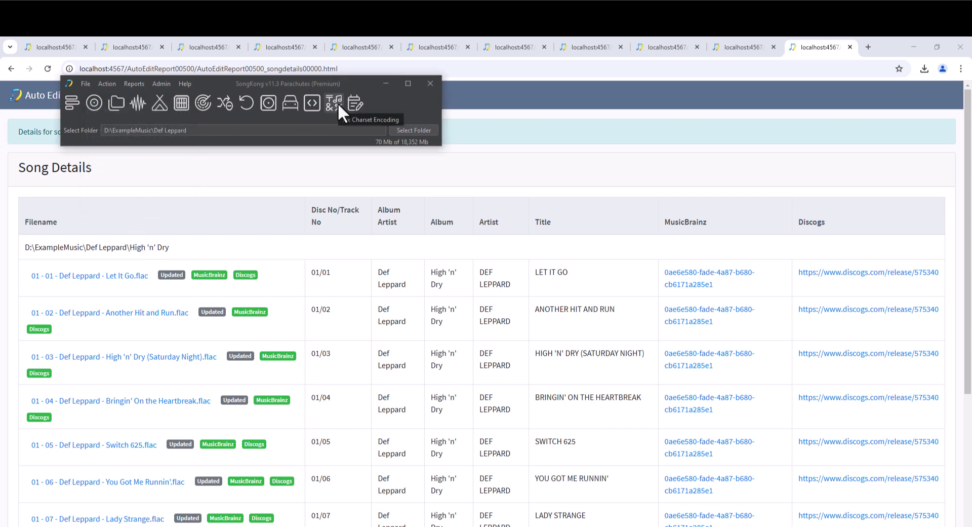
Run Scripter with the Default profile and the Remove Discno Padding script (discno=unpad(discno);) on the 12 songs.
{"action": "left_click", "coordinate": [312, 104]}
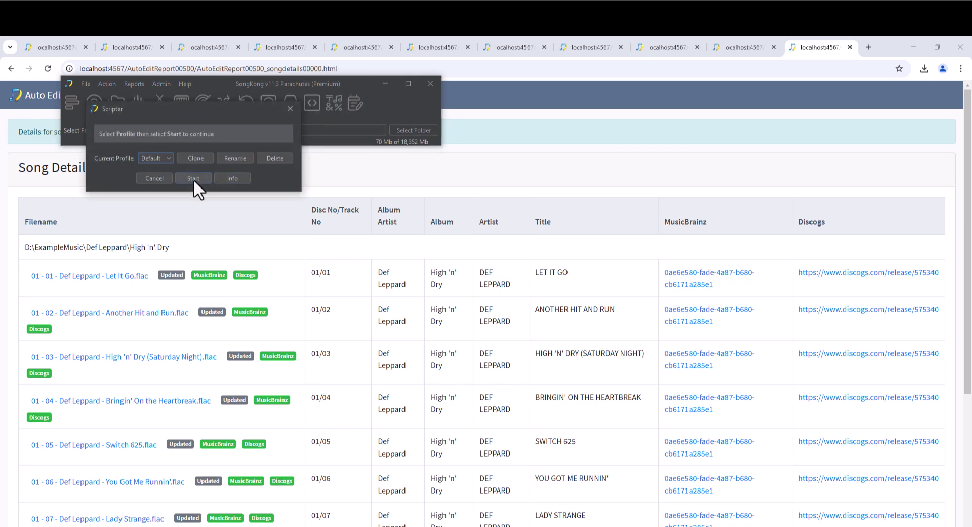
{"action": "left_click", "coordinate": [194, 178]}
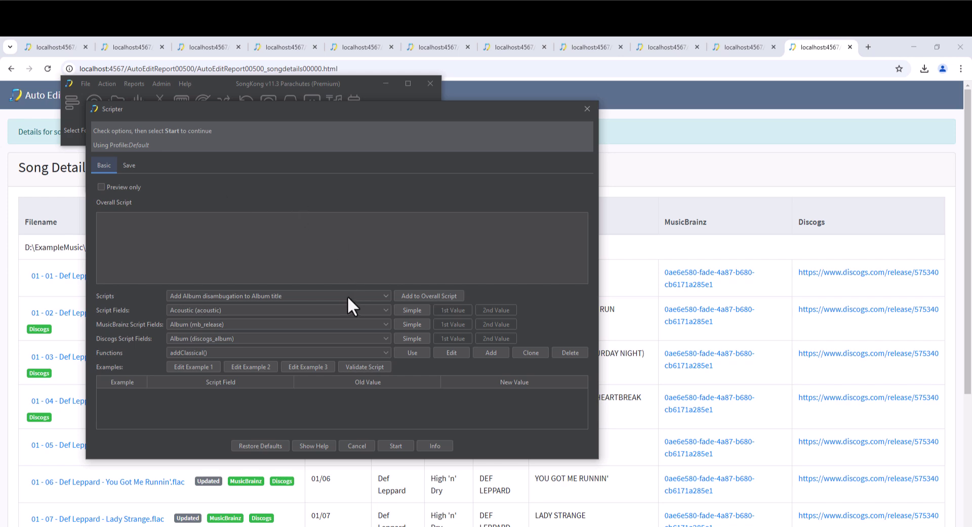
{"action": "left_click", "coordinate": [338, 296]}
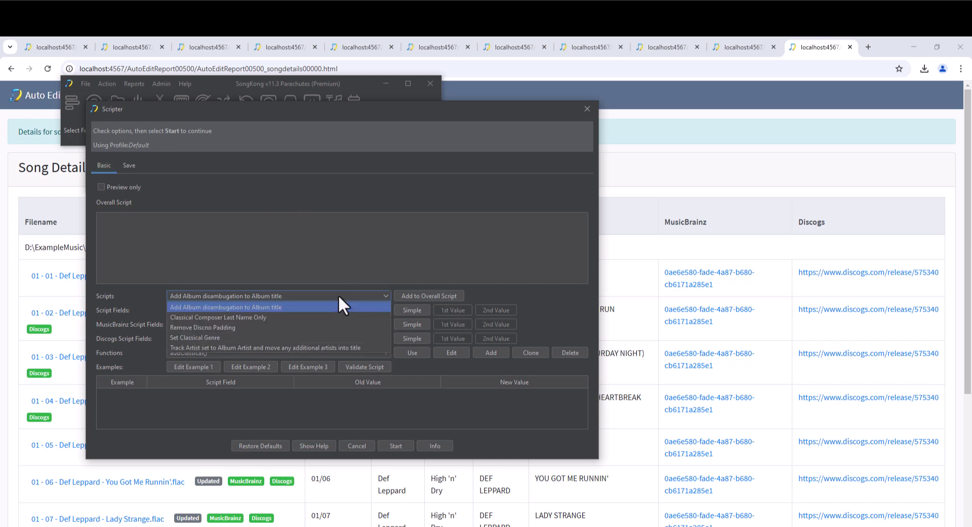
{"action": "left_click", "coordinate": [327, 326]}
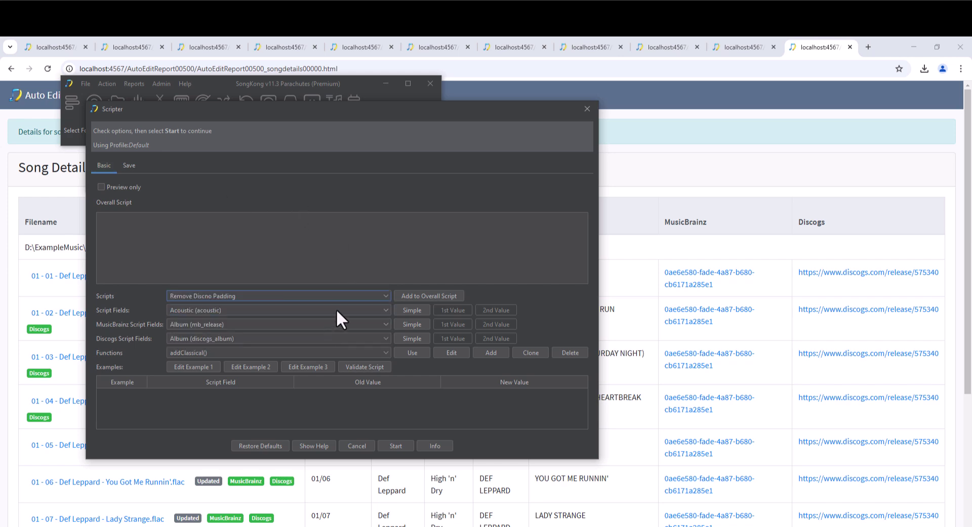
{"action": "left_click", "coordinate": [419, 295]}
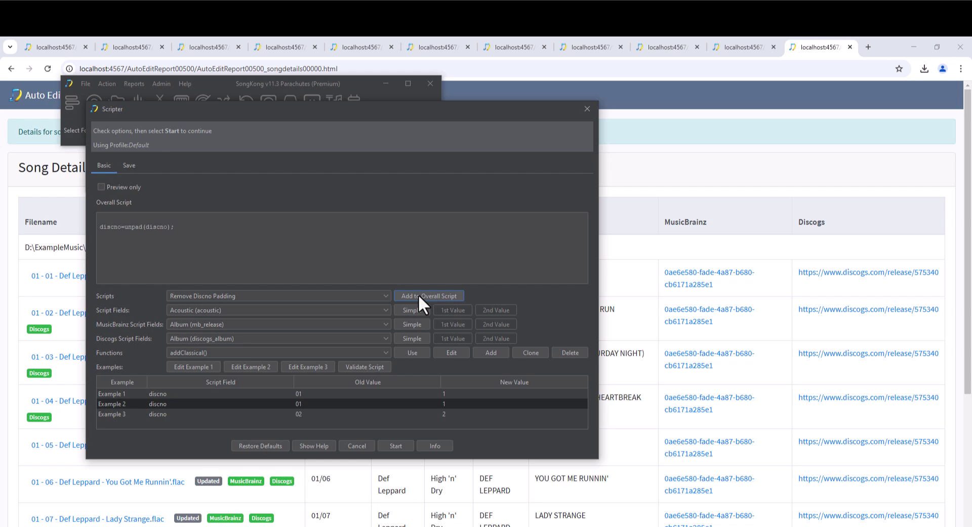
{"action": "left_click", "coordinate": [406, 447]}
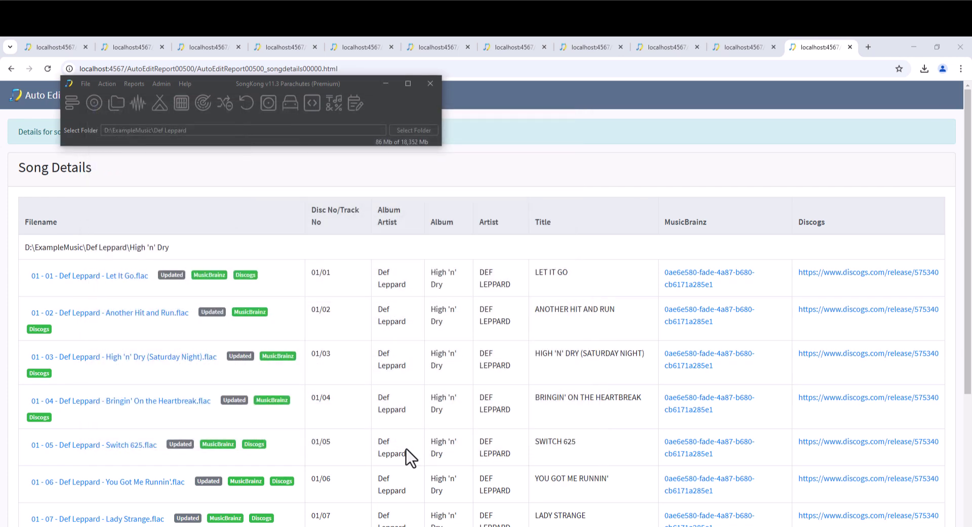
Verify in Report 501 by folder that Let It Go's Disc No changed from 01 to 1, then minimise Chrome.
{"action": "left_click", "coordinate": [175, 95]}
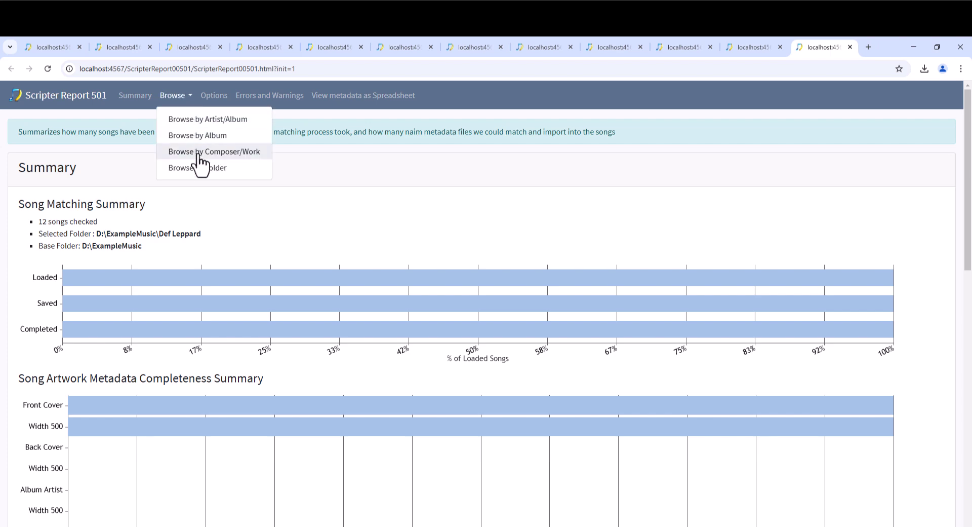
{"action": "left_click", "coordinate": [202, 167]}
{"action": "left_click", "coordinate": [106, 340]}
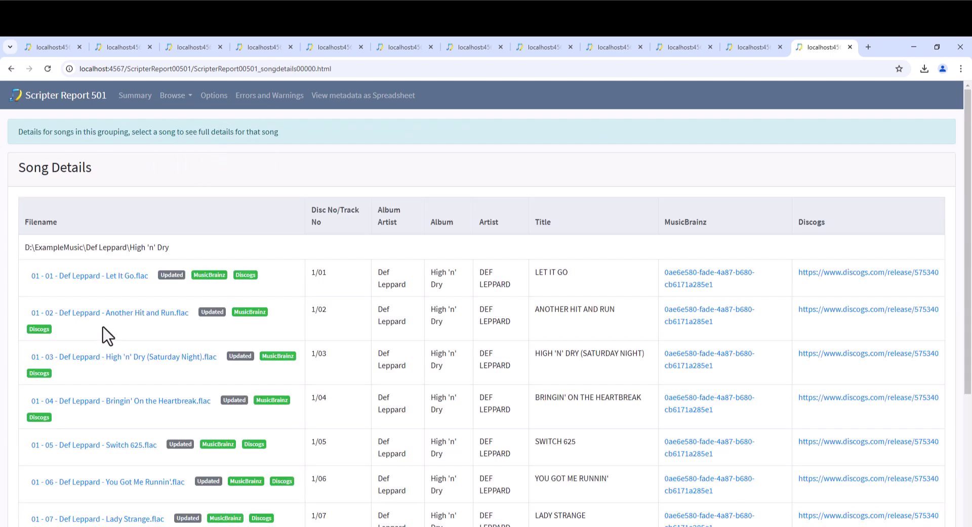
{"action": "left_click", "coordinate": [96, 277]}
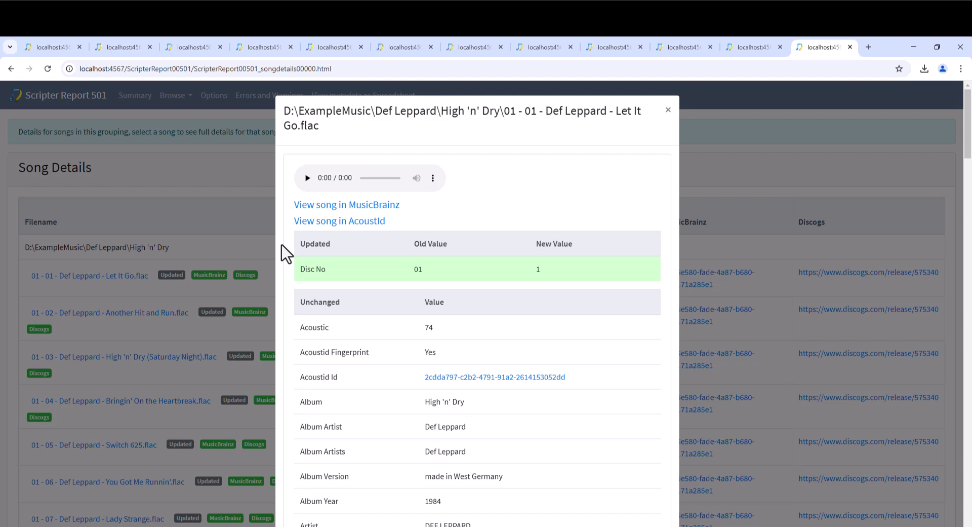
{"action": "left_click", "coordinate": [668, 111]}
{"action": "key", "text": "alt+Tab"}
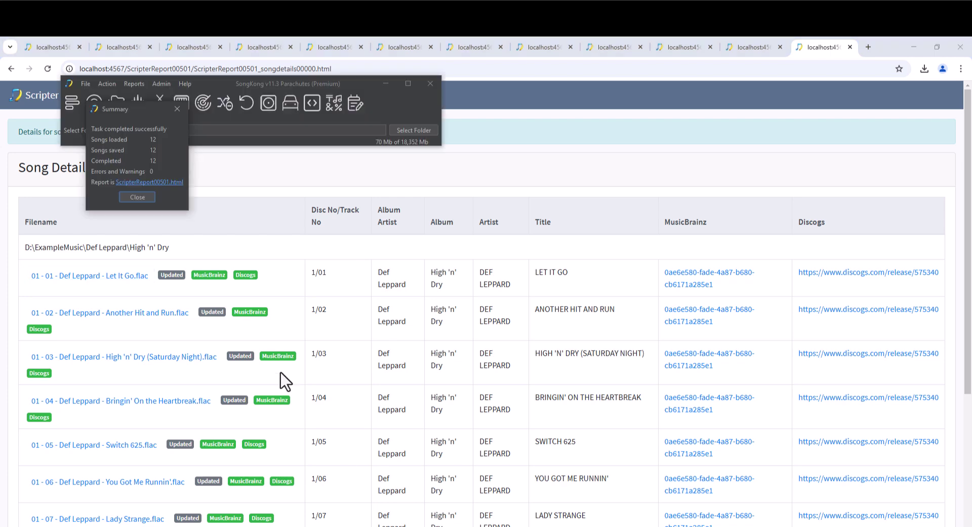
{"action": "left_click", "coordinate": [914, 47]}
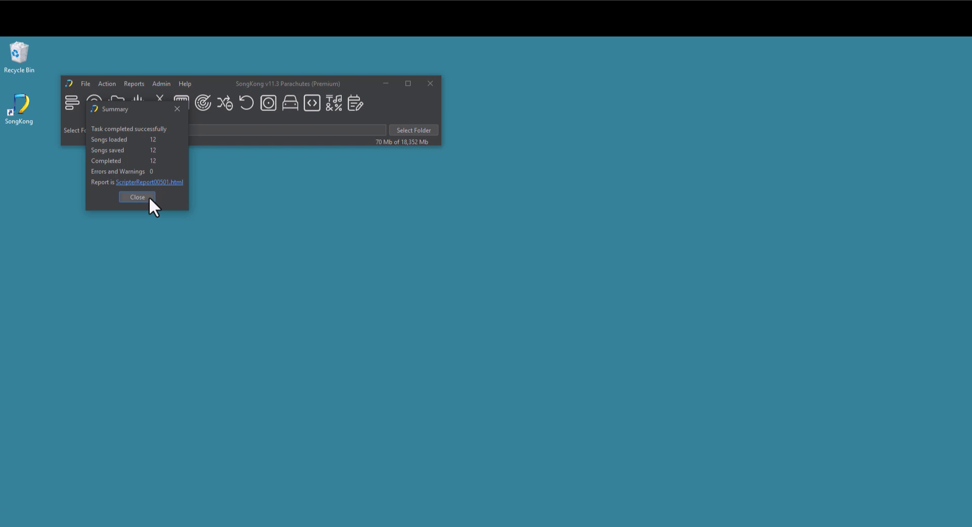
Close the Scripter summary and exit SongKong through File > Exit.
{"action": "left_click", "coordinate": [148, 196]}
{"action": "left_click", "coordinate": [87, 84]}
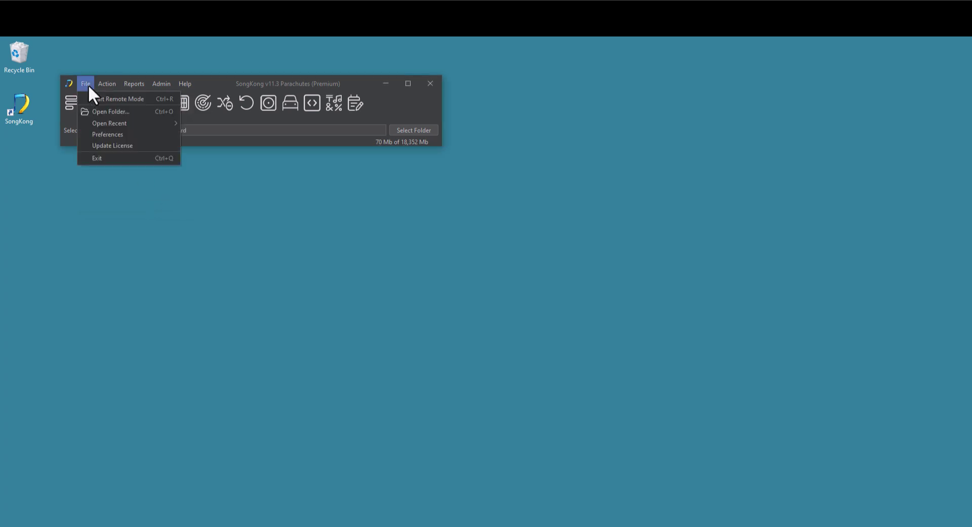
{"action": "left_click", "coordinate": [94, 159]}
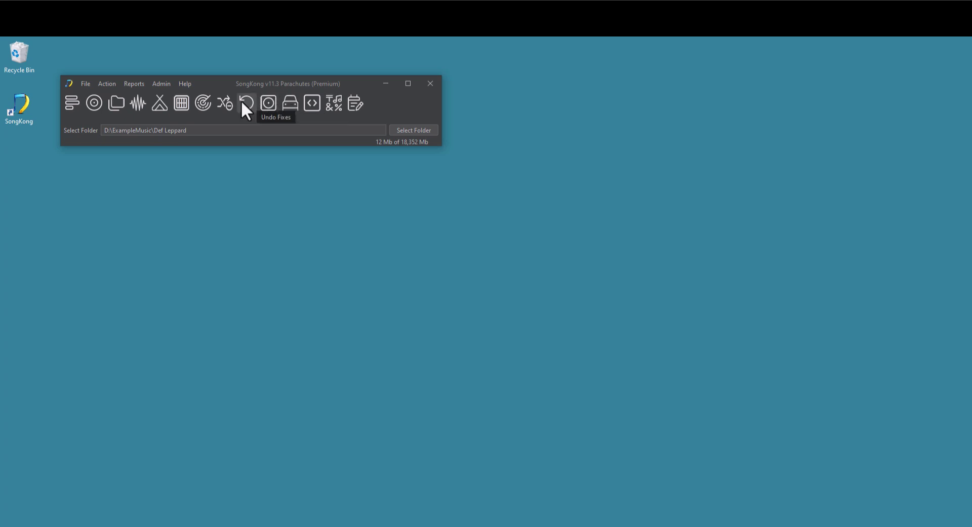
Launch Undo Fixes with the Default profile on all 12 songs in the selected folder.
{"action": "left_click", "coordinate": [242, 100]}
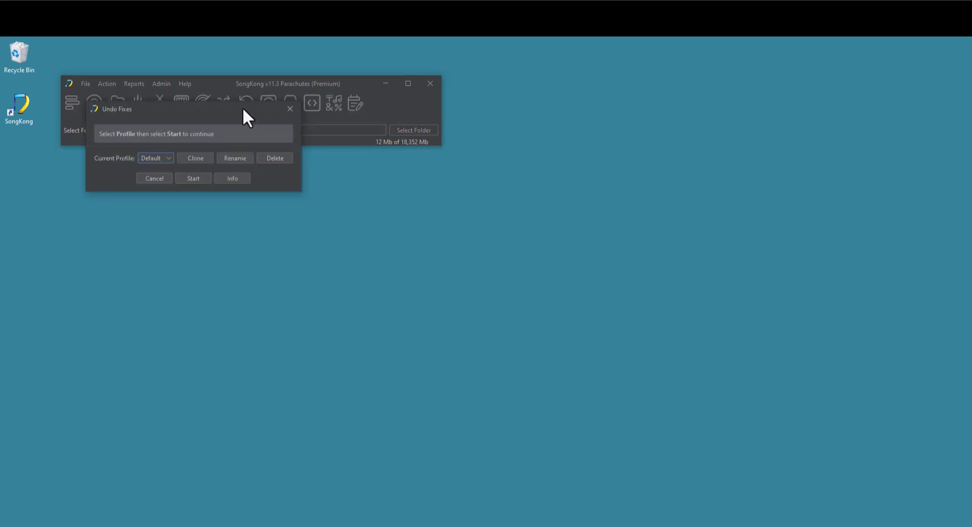
{"action": "left_click", "coordinate": [193, 178]}
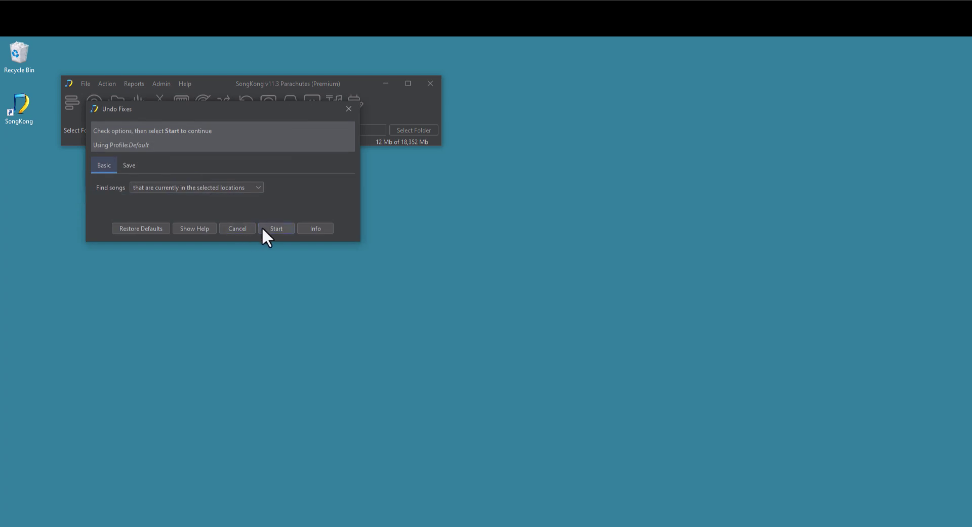
{"action": "left_click", "coordinate": [275, 228]}
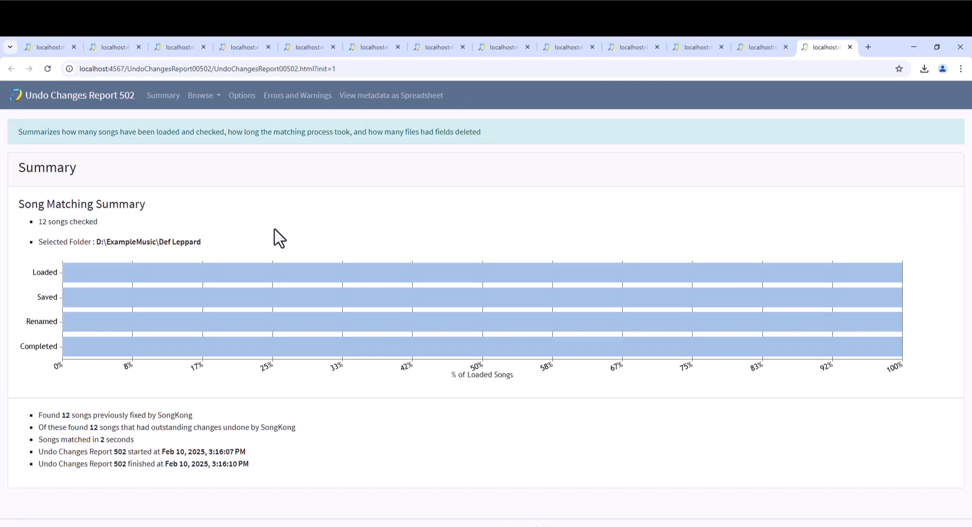
Check Track 01.flac's restored location and removed tags in Report 502 under Album 2, then close the summary and minimise Chrome.
{"action": "left_click", "coordinate": [204, 95]}
{"action": "left_click", "coordinate": [242, 172]}
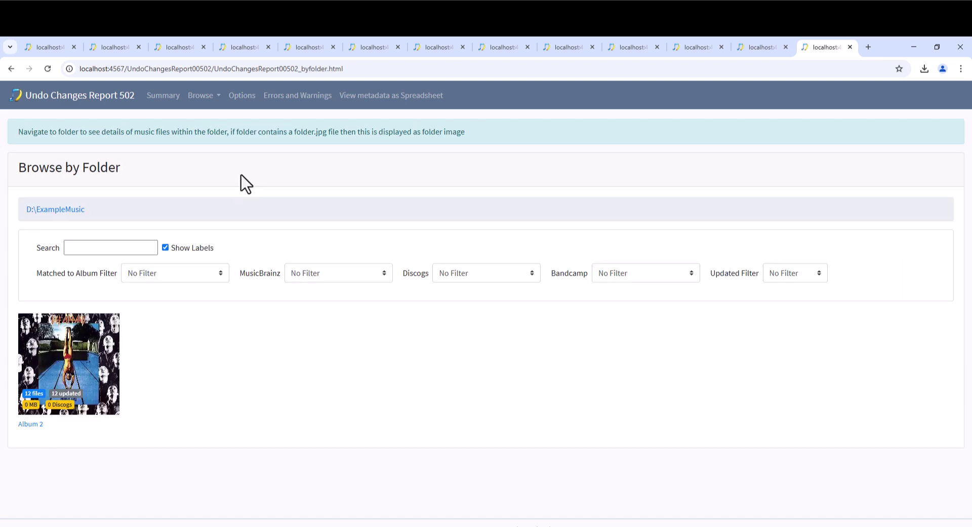
{"action": "left_click", "coordinate": [62, 369]}
{"action": "left_click", "coordinate": [53, 264]}
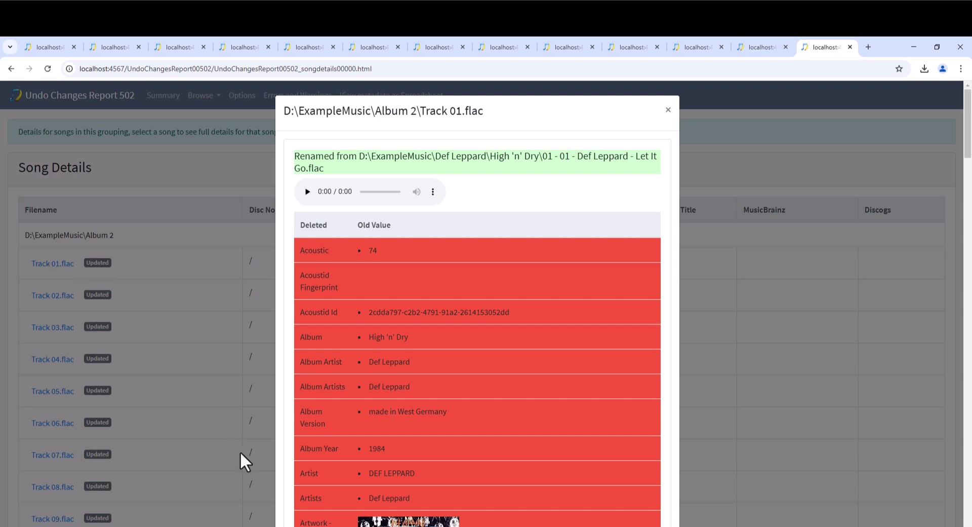
{"action": "key", "text": "alt+Tab"}
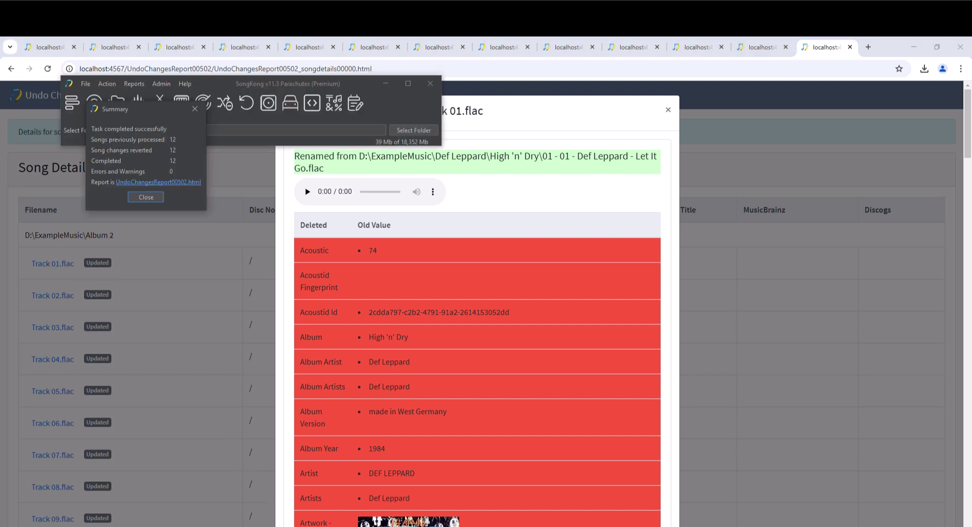
{"action": "left_click", "coordinate": [149, 197]}
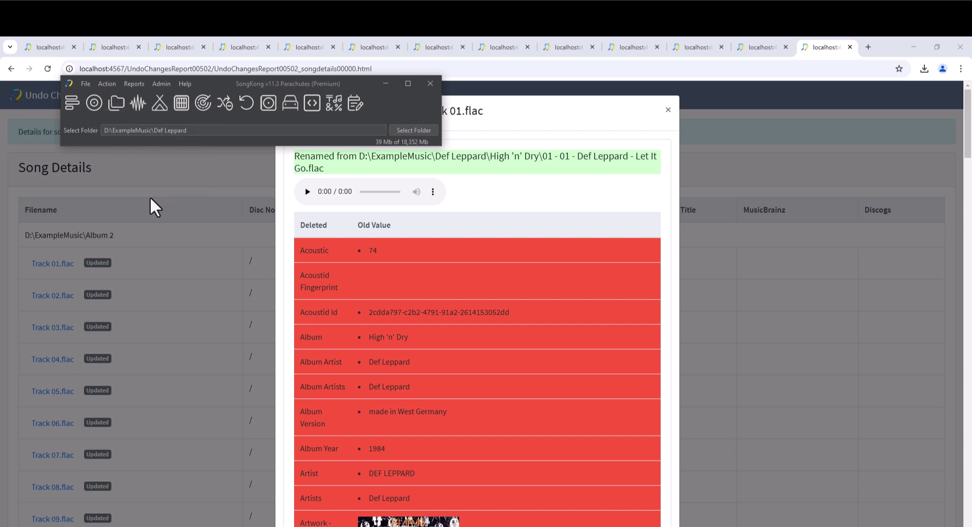
{"action": "left_click", "coordinate": [911, 50]}
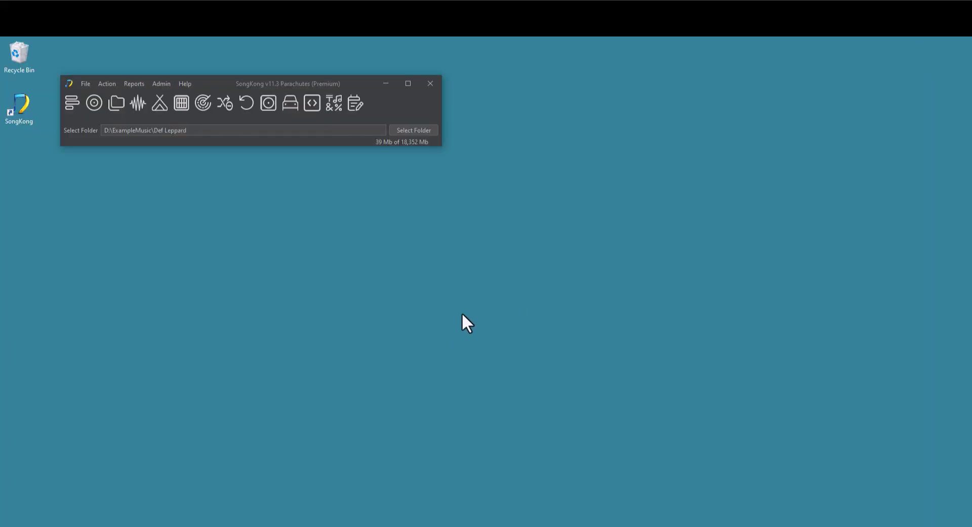